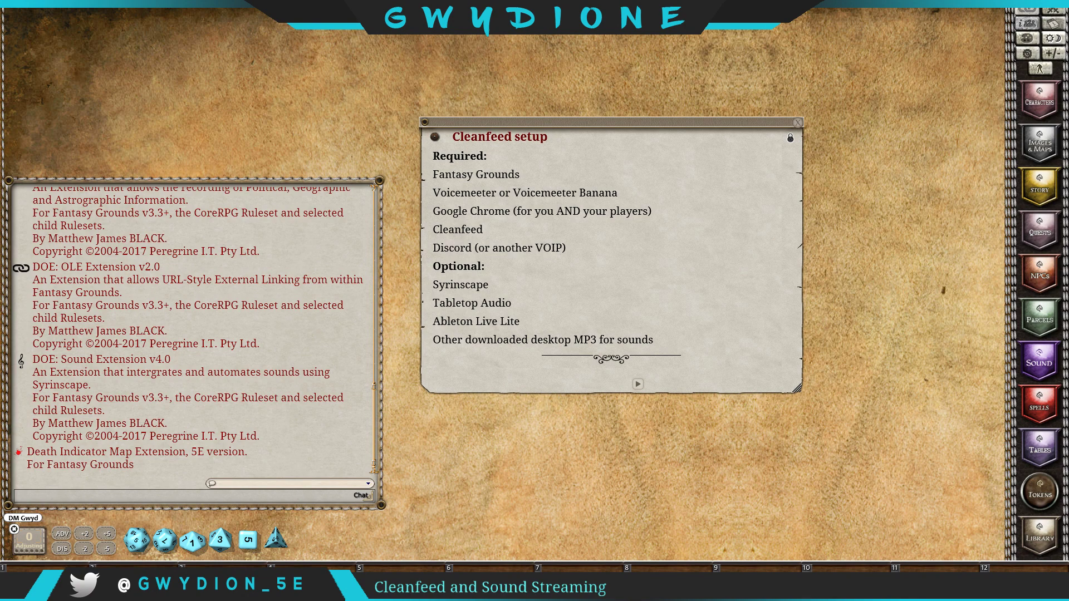
Switch to Chrome and open the "Getting Started with Cleanfeed" article from the Cleanfeed blog
{"action": "mouse_move", "coordinate": [533, 590]}
{"action": "left_click", "coordinate": [525, 551]}
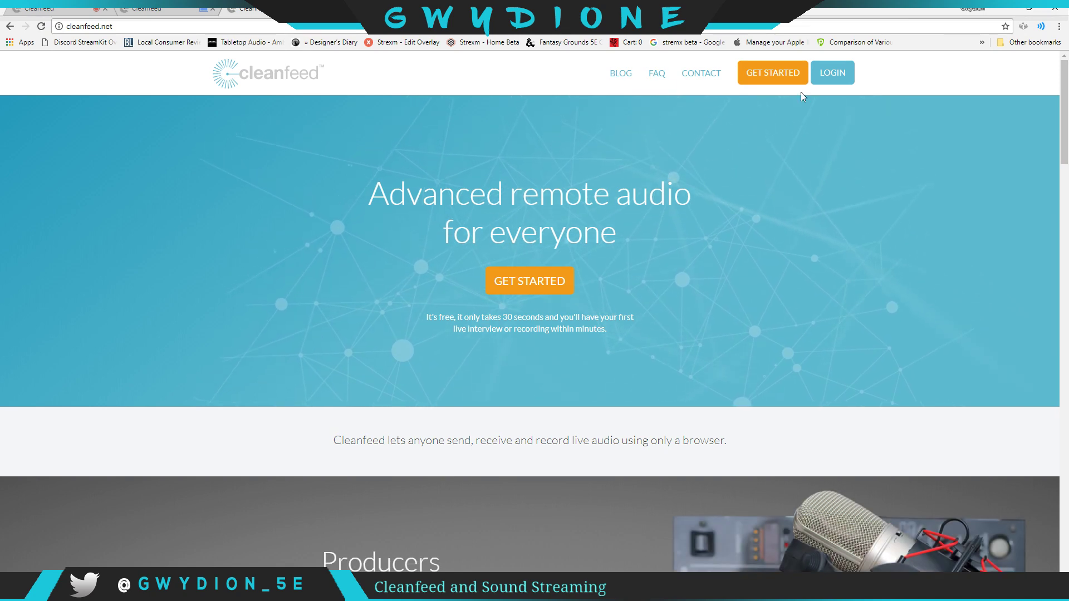
{"action": "left_click", "coordinate": [622, 80]}
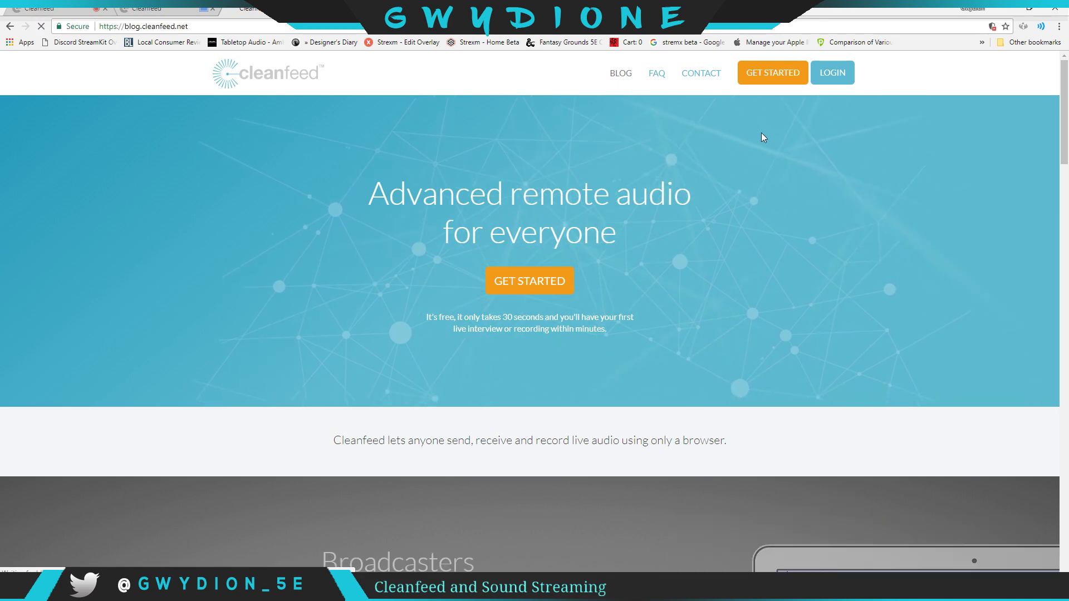
{"action": "scroll", "coordinate": [502, 261], "scroll_direction": "down", "scroll_amount": 2}
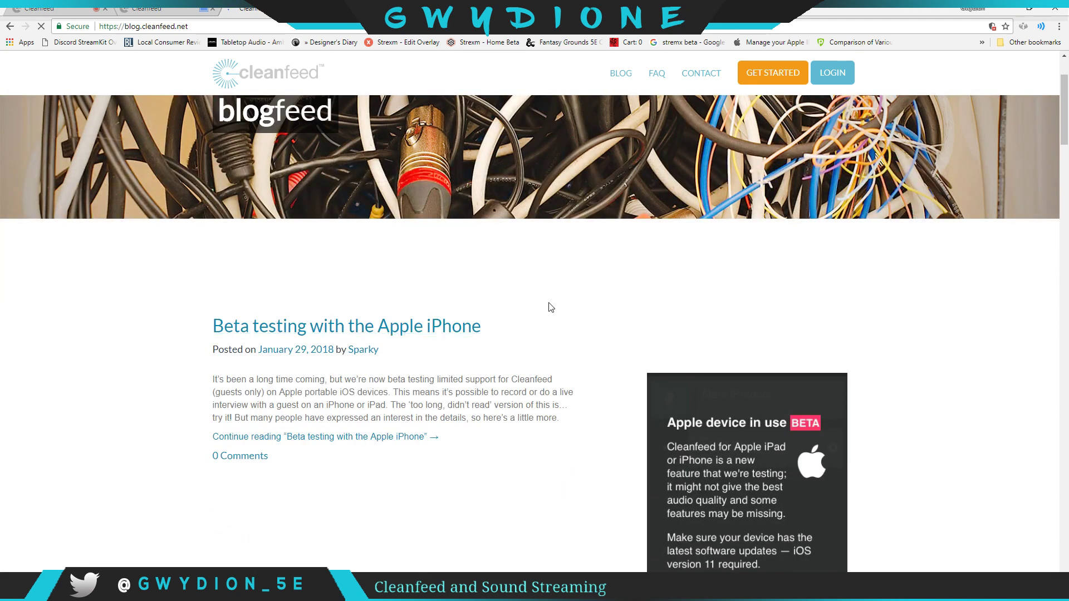
{"action": "scroll", "coordinate": [546, 305], "scroll_direction": "down", "scroll_amount": 2}
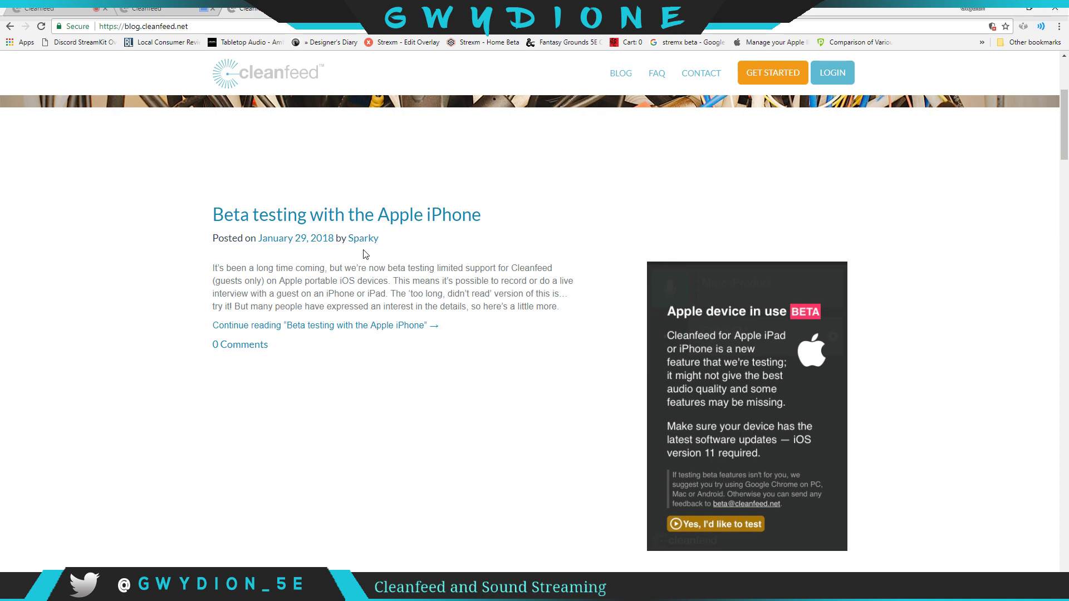
{"action": "scroll", "coordinate": [365, 254], "scroll_direction": "down", "scroll_amount": 8}
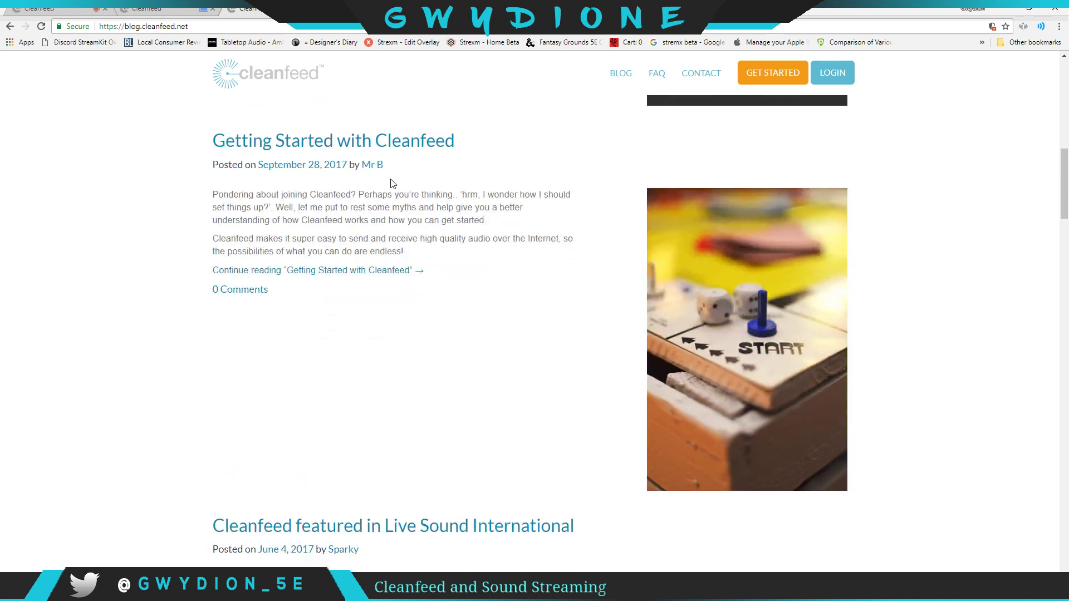
{"action": "left_click", "coordinate": [398, 148]}
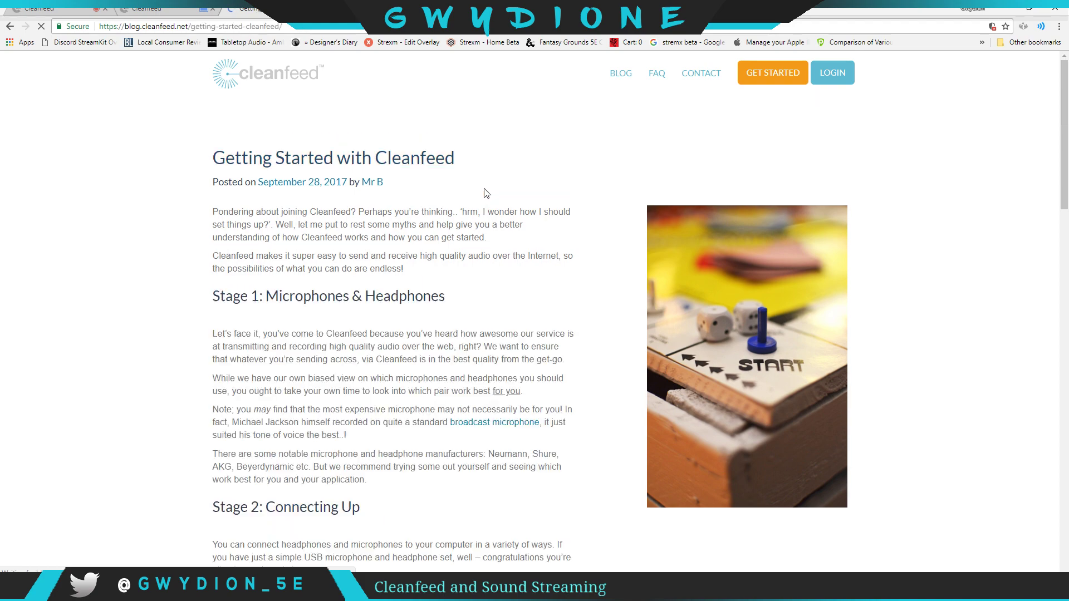
Examine the article's stages on connecting up, setting up Cleanfeed and making a first connection, and return to the blog overview
{"action": "scroll", "coordinate": [461, 219], "scroll_direction": "down", "scroll_amount": 3}
{"action": "scroll", "coordinate": [461, 219], "scroll_direction": "down", "scroll_amount": 14}
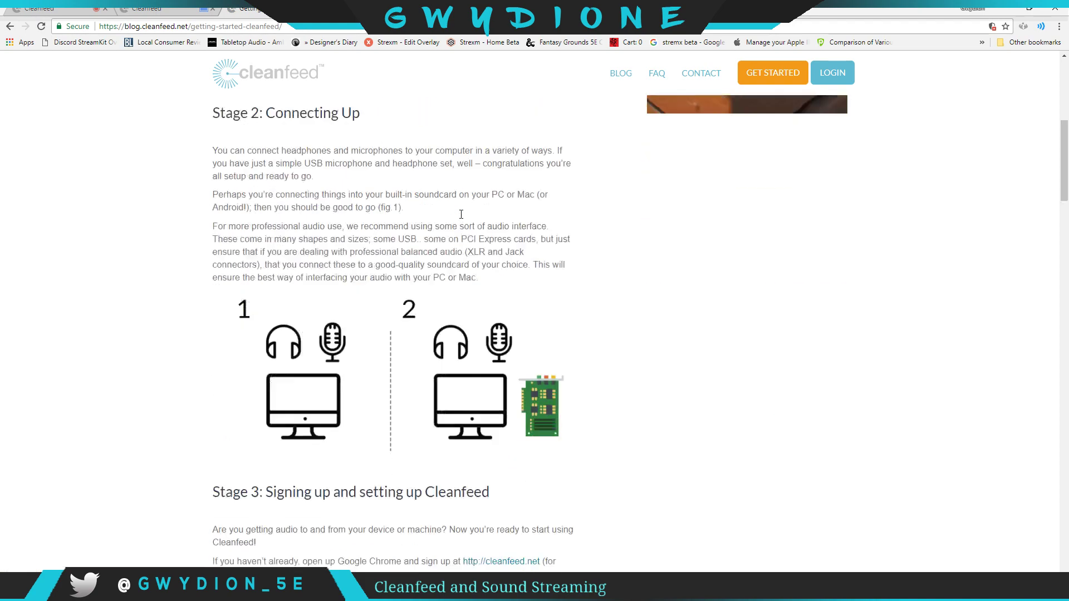
{"action": "scroll", "coordinate": [489, 218], "scroll_direction": "down", "scroll_amount": 3}
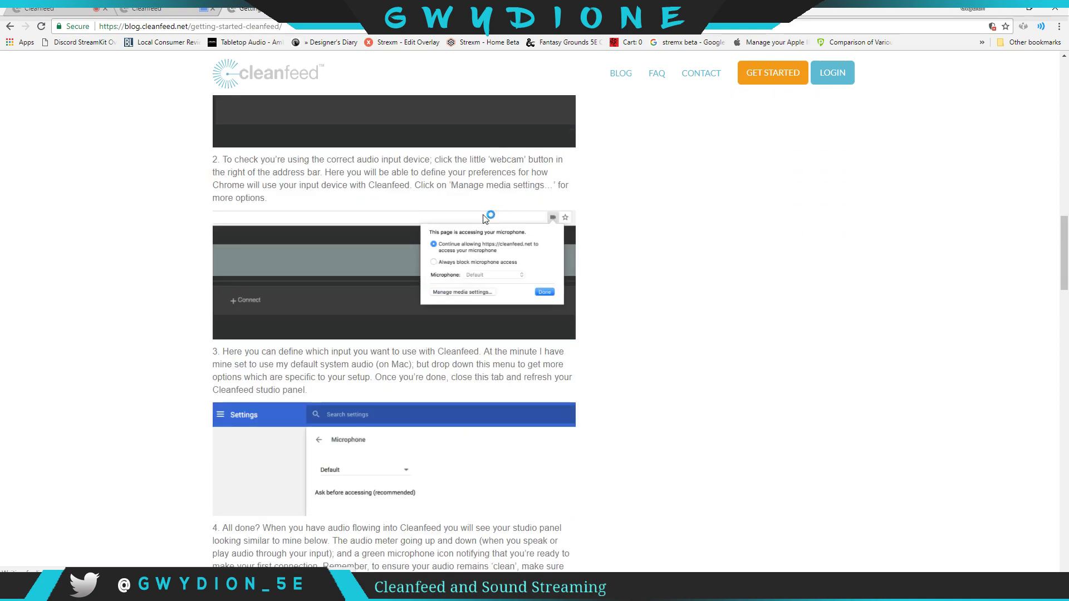
{"action": "scroll", "coordinate": [473, 167], "scroll_direction": "up", "scroll_amount": 2}
{"action": "scroll", "coordinate": [553, 215], "scroll_direction": "down", "scroll_amount": 4}
{"action": "scroll", "coordinate": [553, 214], "scroll_direction": "down", "scroll_amount": 5}
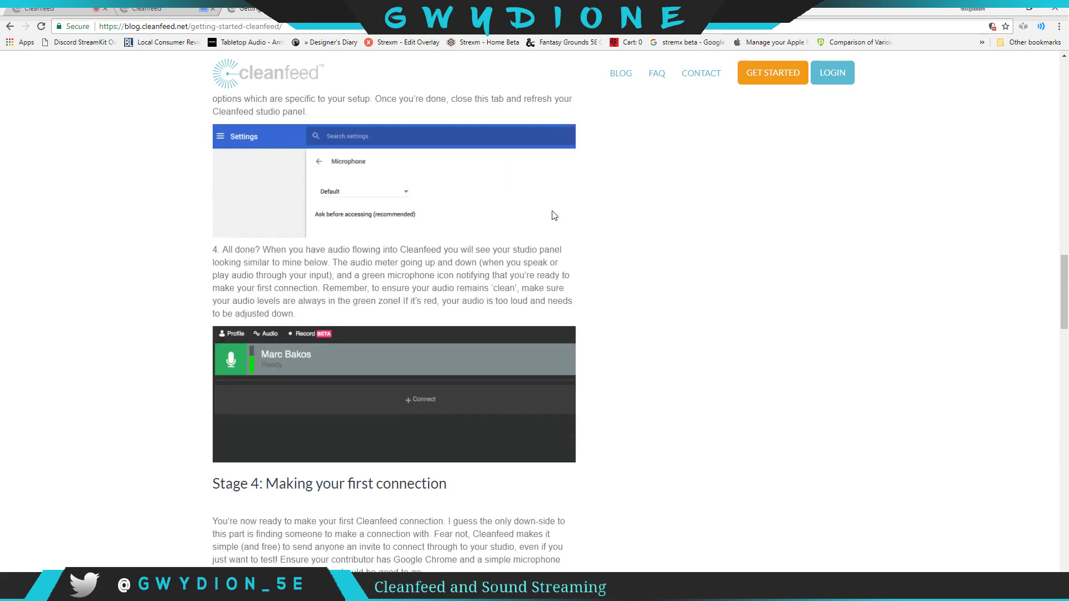
{"action": "scroll", "coordinate": [553, 214], "scroll_direction": "up", "scroll_amount": 10}
{"action": "scroll", "coordinate": [553, 214], "scroll_direction": "up", "scroll_amount": 20}
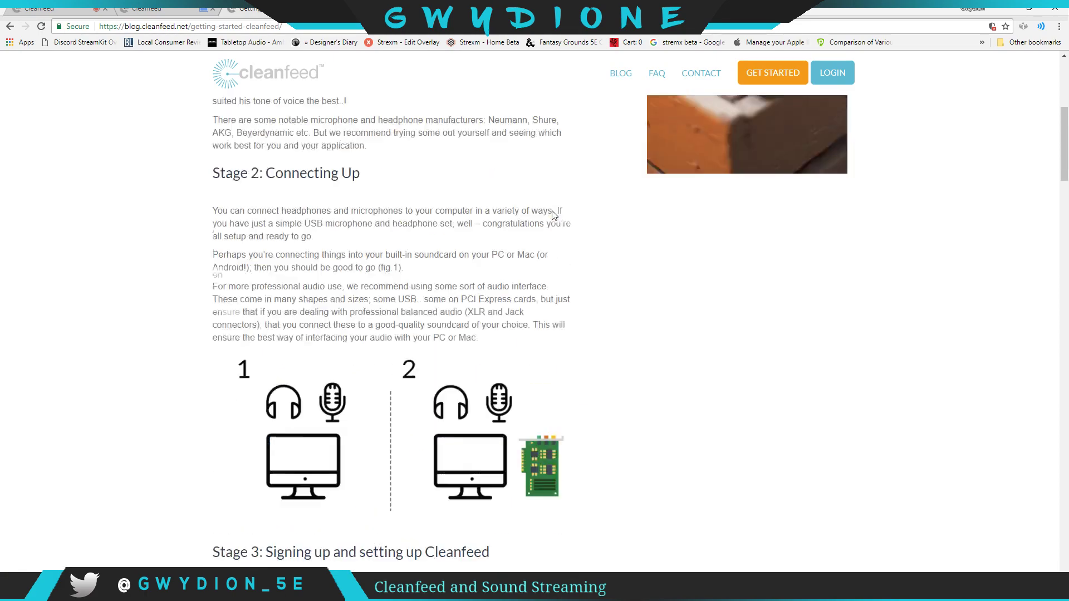
{"action": "left_click", "coordinate": [10, 26]}
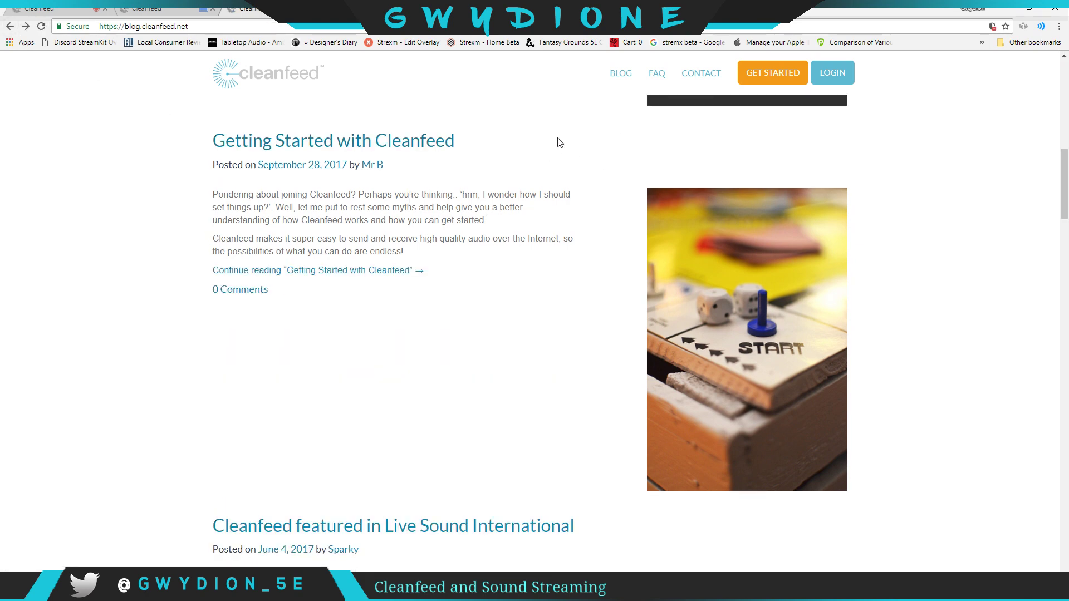
Open the free account sign-up form and look over its required details and terms of service
{"action": "left_click", "coordinate": [780, 78]}
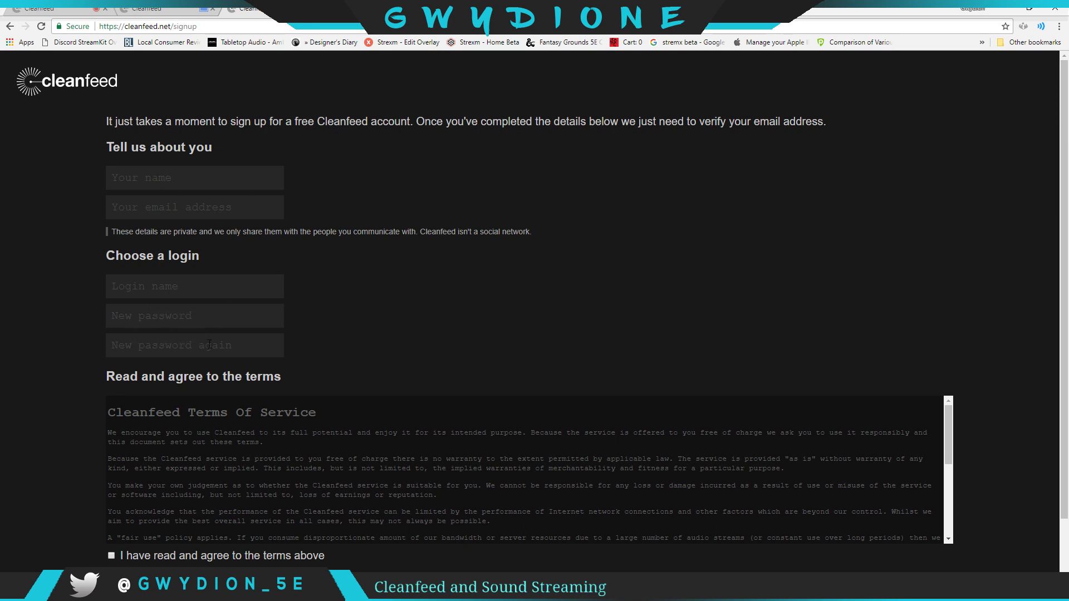
{"action": "scroll", "coordinate": [166, 291], "scroll_direction": "down", "scroll_amount": 1}
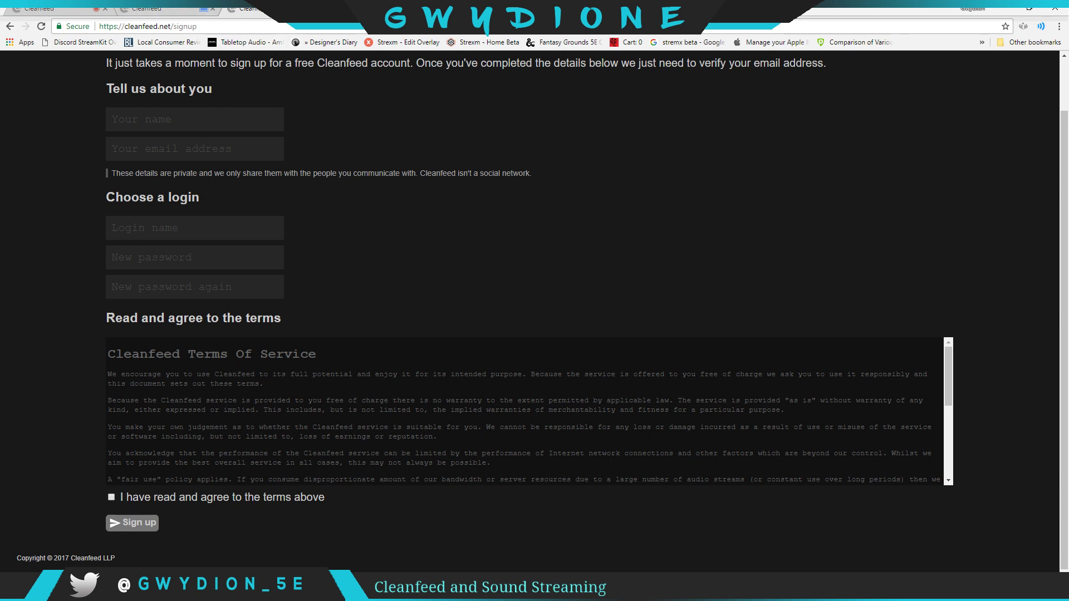
In the Cleanfeed studio, review the host's audio input sources, keeping VoiceMeeter Output (VB-Audio VoiceMeeter VAIO) and leaving the microphone unmuted
{"action": "left_click", "coordinate": [68, 10]}
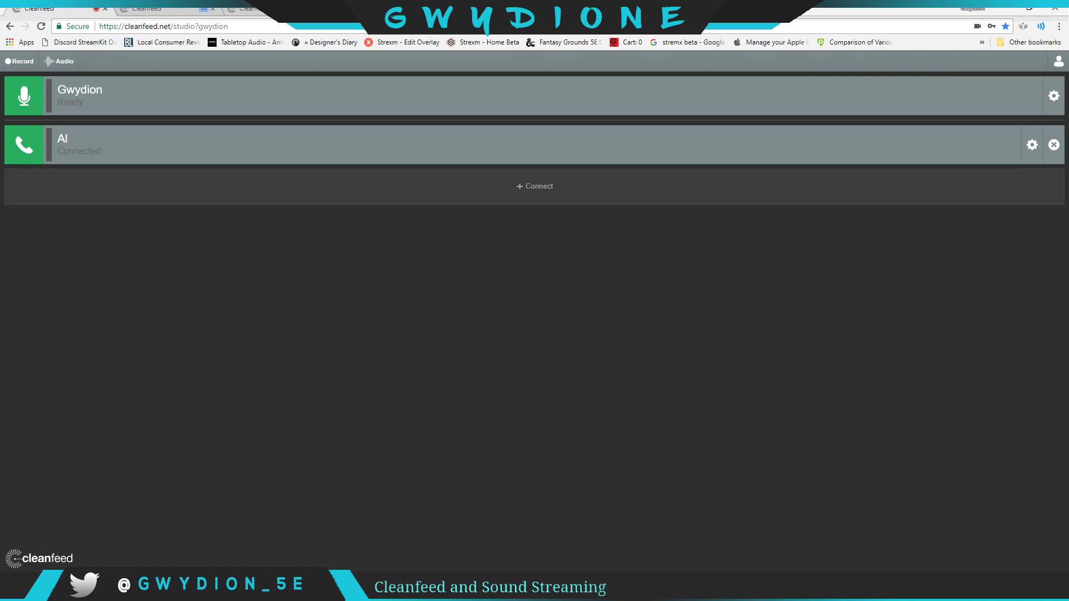
{"action": "left_click", "coordinate": [1051, 96]}
{"action": "left_click", "coordinate": [526, 125]}
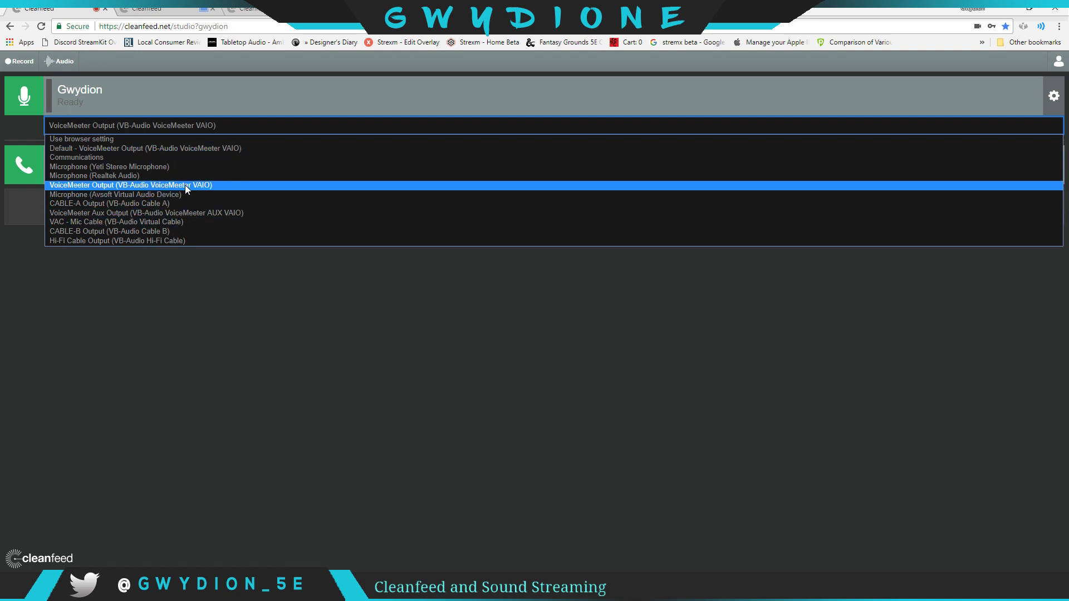
{"action": "left_click", "coordinate": [352, 93]}
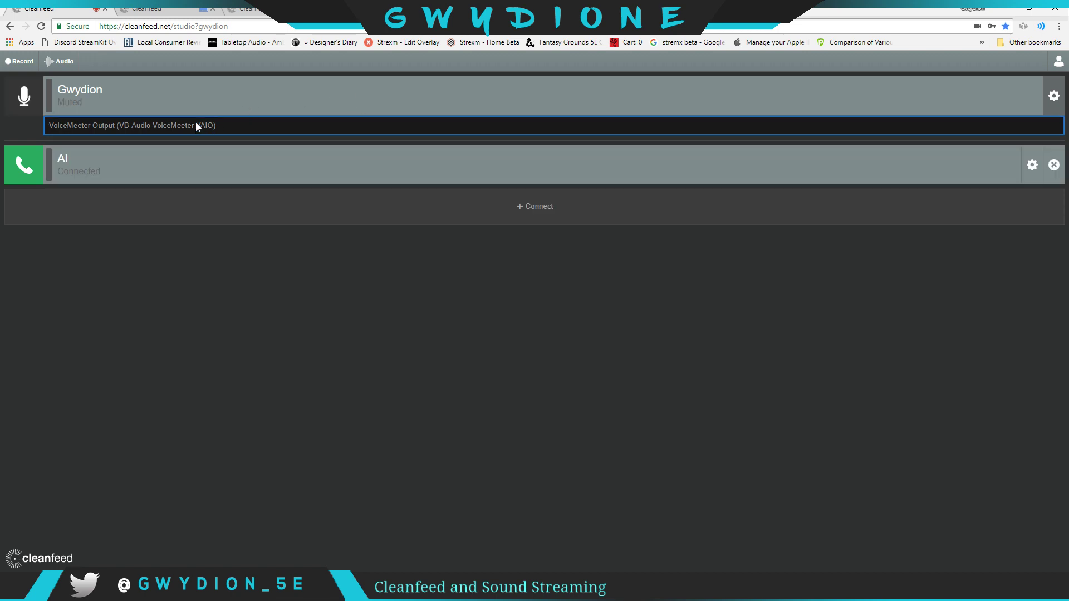
{"action": "left_click", "coordinate": [219, 102]}
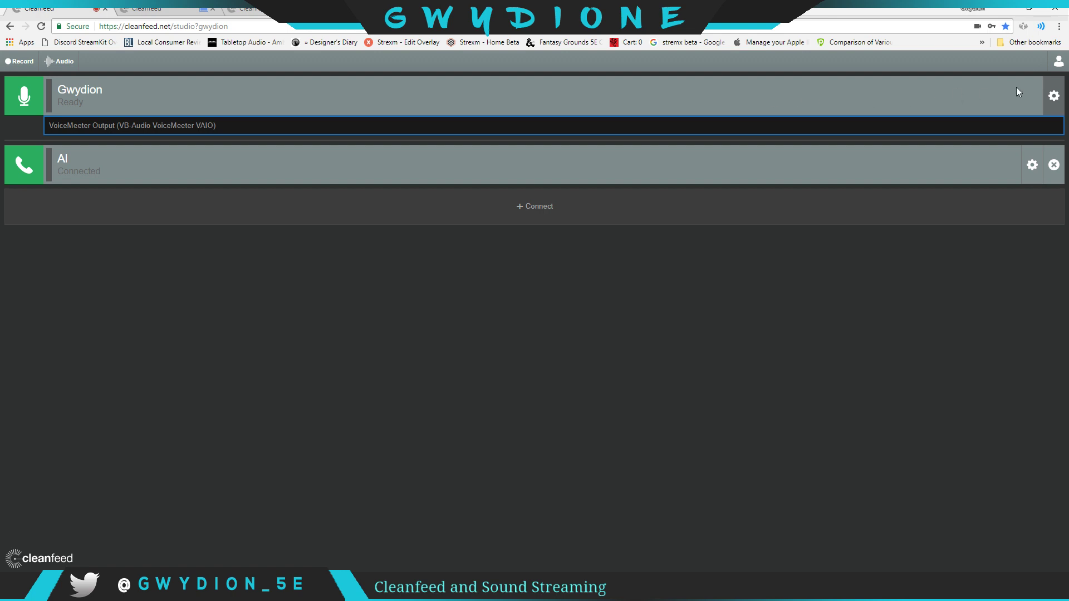
{"action": "left_click", "coordinate": [1054, 96]}
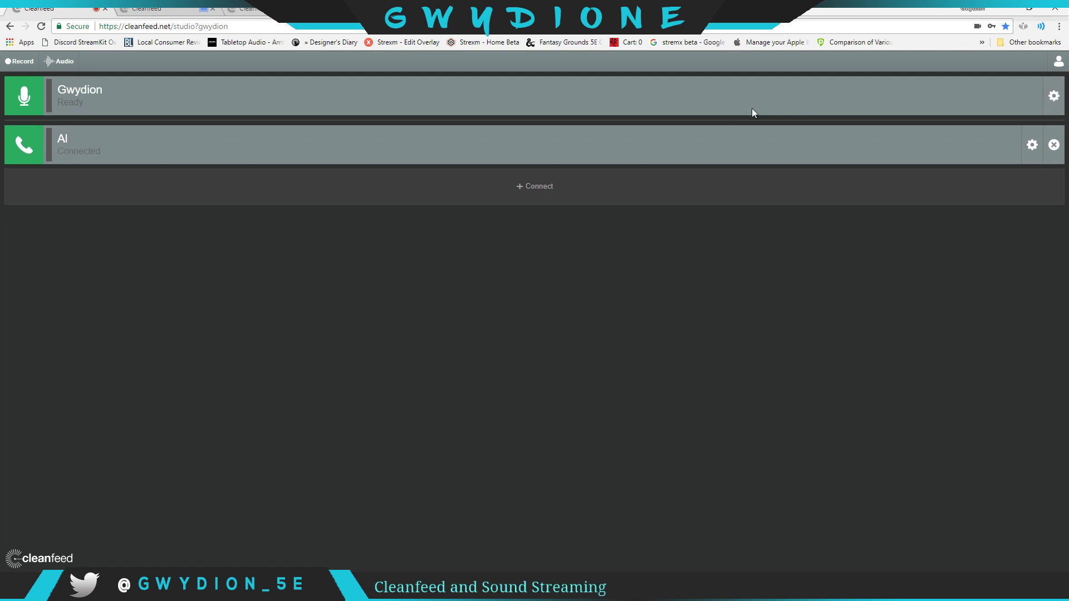
Set the studio's remote audio quality to Music optimised and close the audio settings
{"action": "left_click", "coordinate": [65, 61]}
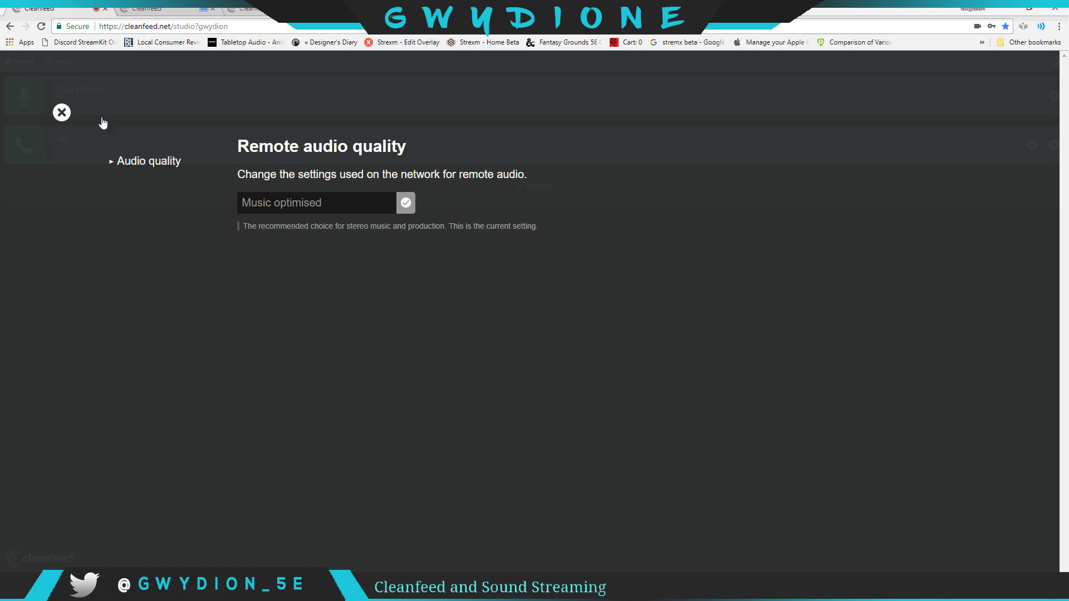
{"action": "left_click", "coordinate": [320, 199]}
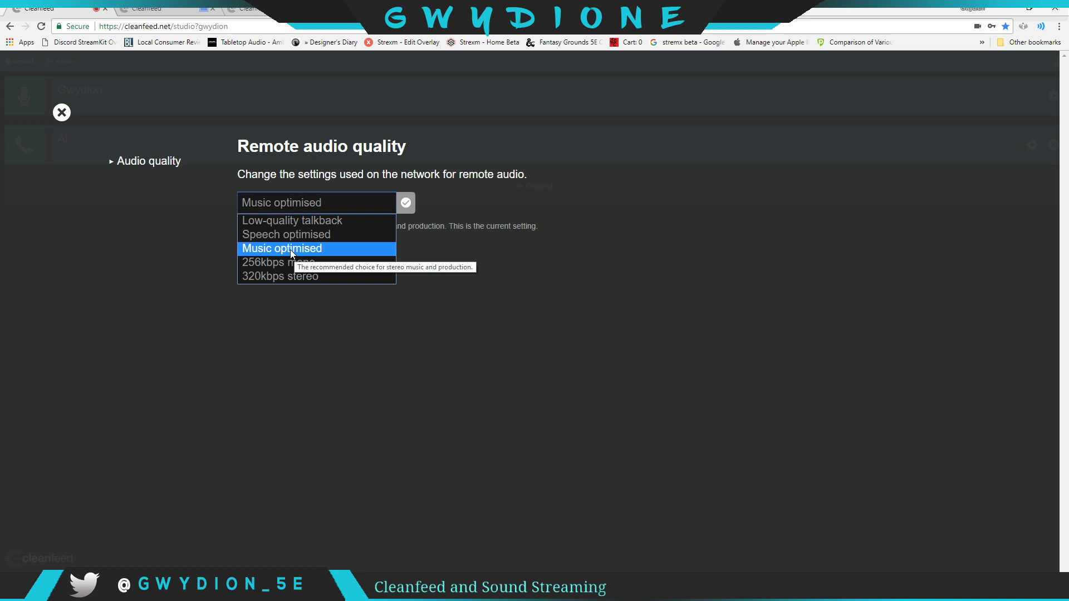
{"action": "left_click", "coordinate": [406, 204]}
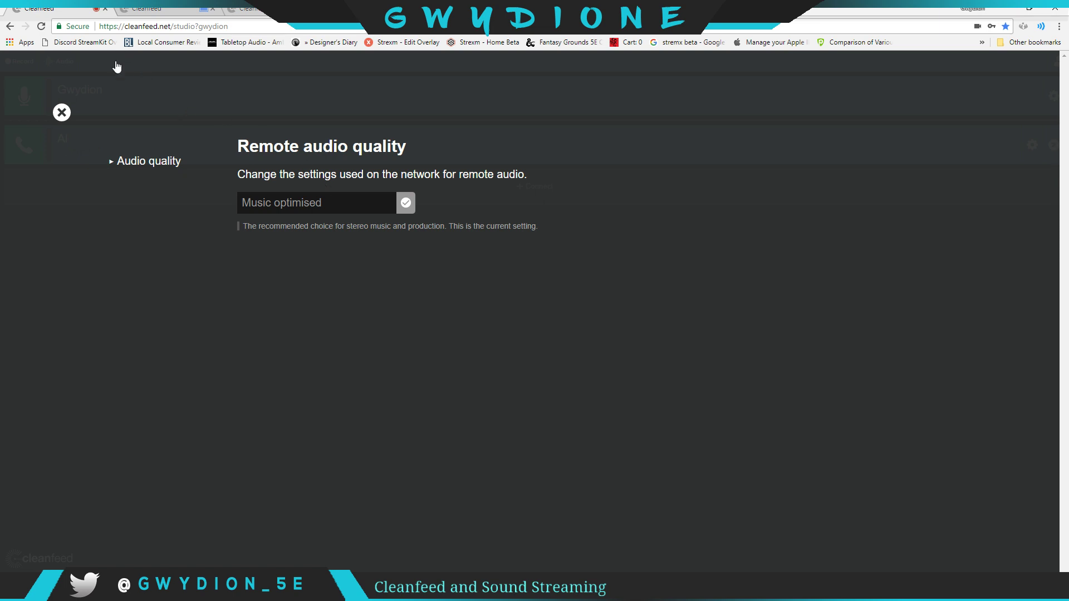
{"action": "left_click", "coordinate": [63, 112]}
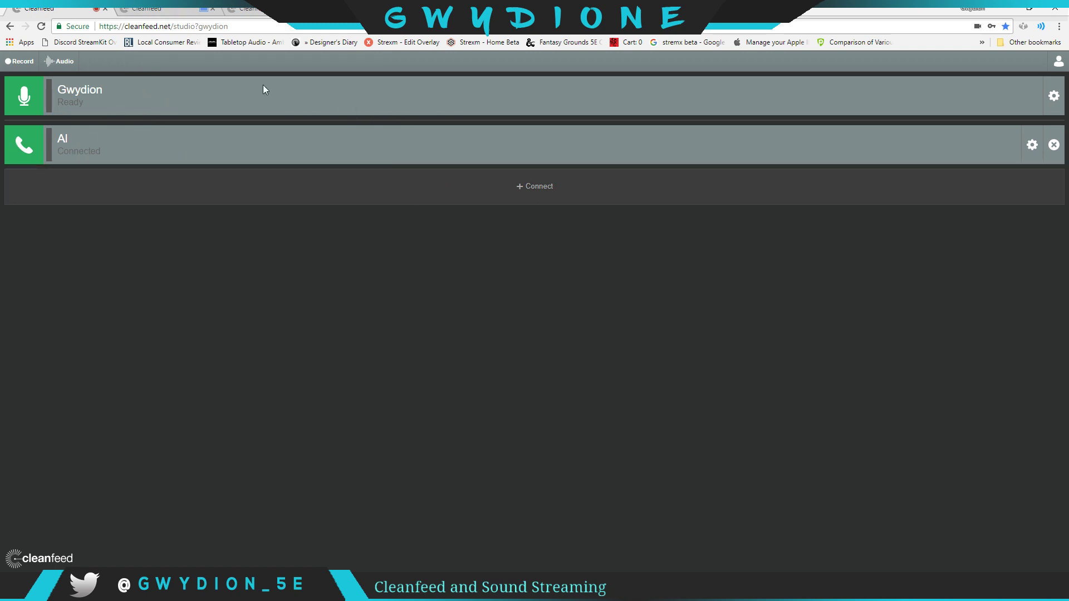
Start a new session invite with advanced options, keep its time limit unlimited, and set delivery to "I'll share the link myself"
{"action": "left_click", "coordinate": [520, 186]}
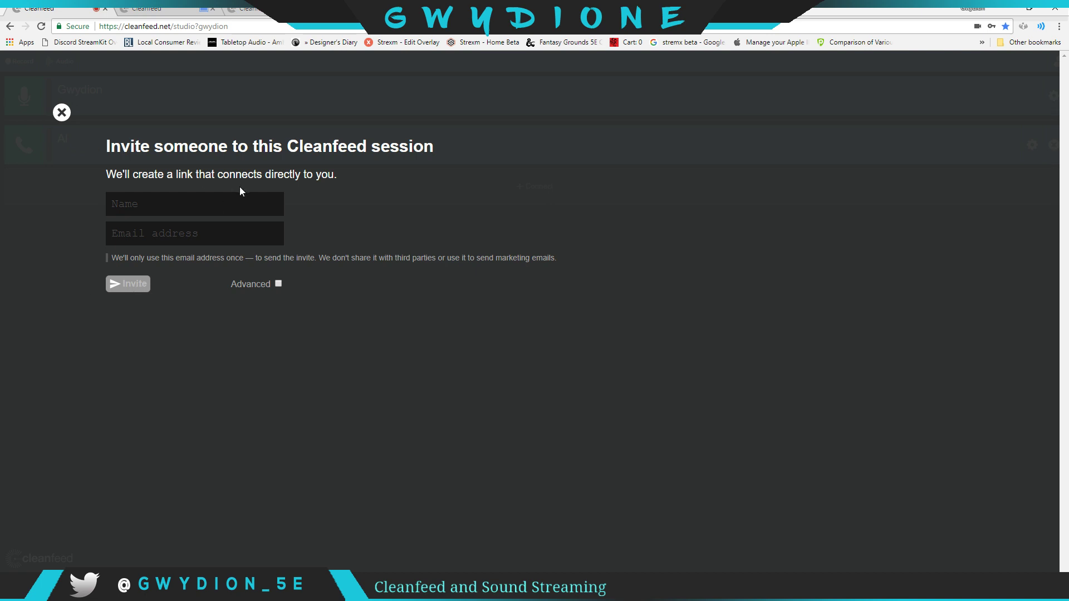
{"action": "left_click", "coordinate": [278, 285]}
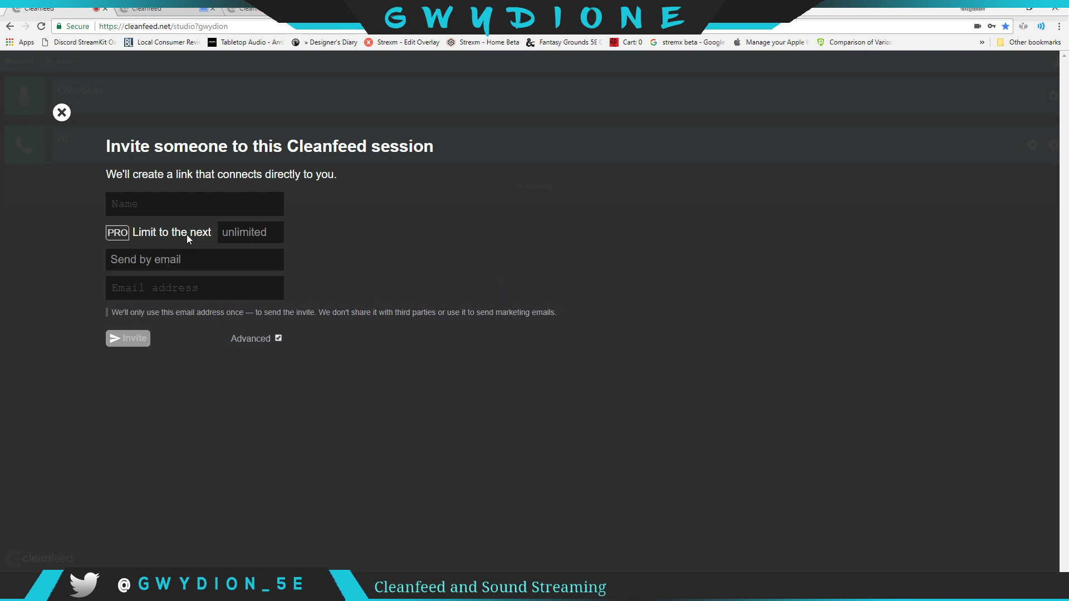
{"action": "left_click", "coordinate": [250, 233]}
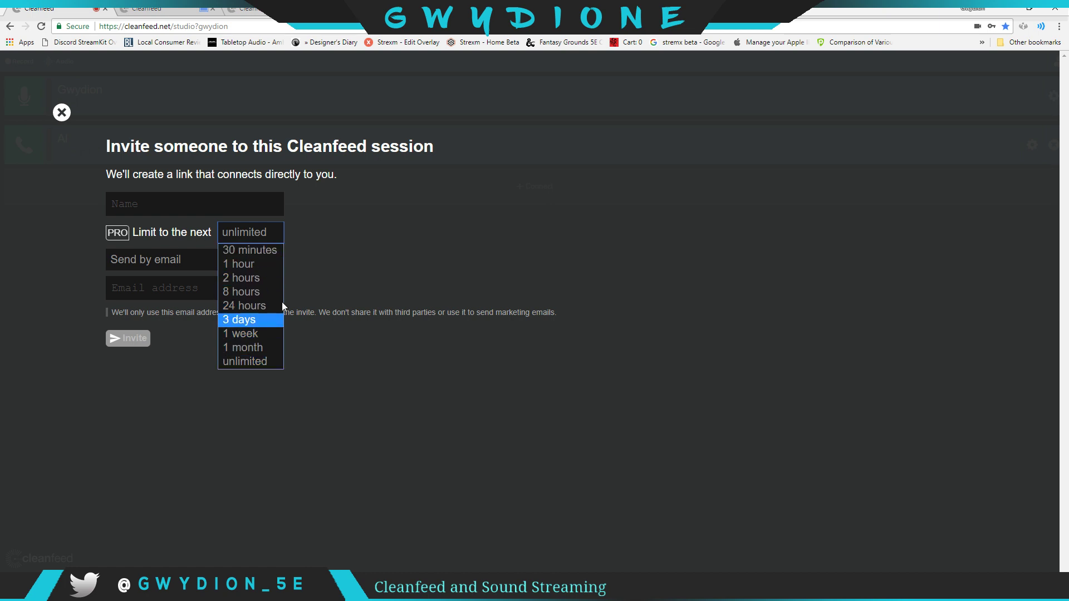
{"action": "left_click", "coordinate": [331, 256]}
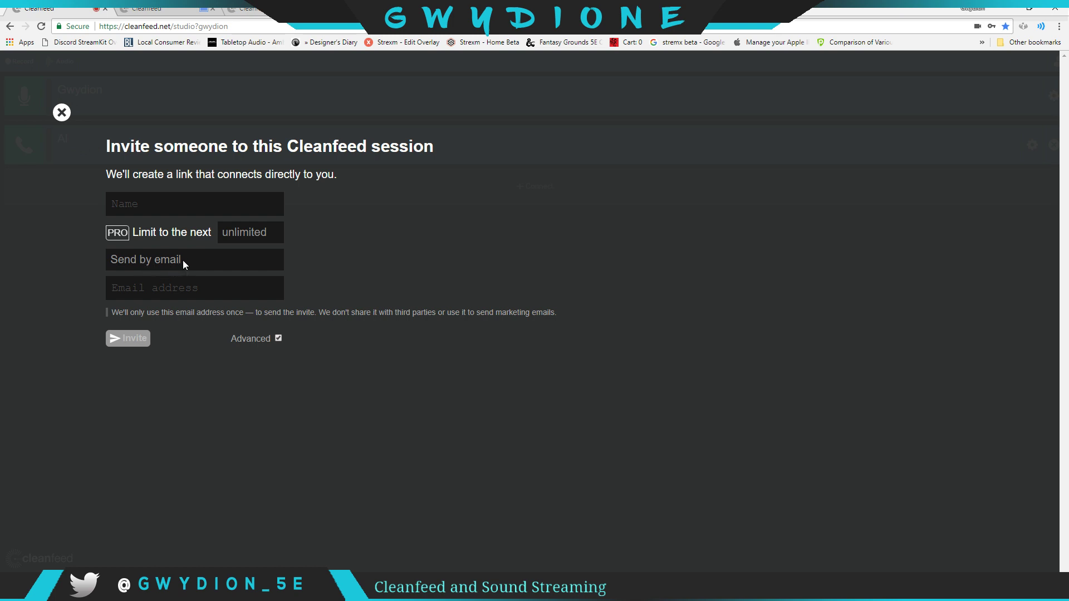
{"action": "left_click", "coordinate": [167, 261]}
{"action": "left_click", "coordinate": [150, 292]}
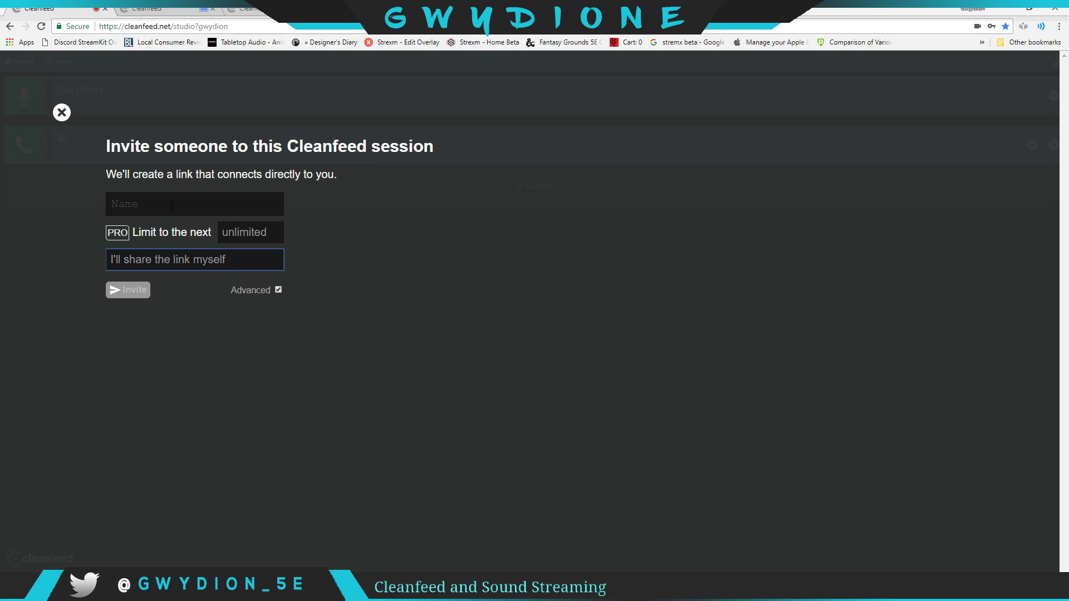
Enter the guest's name, create the invite, copy its link to the clipboard and close the invite form
{"action": "left_click", "coordinate": [188, 208]}
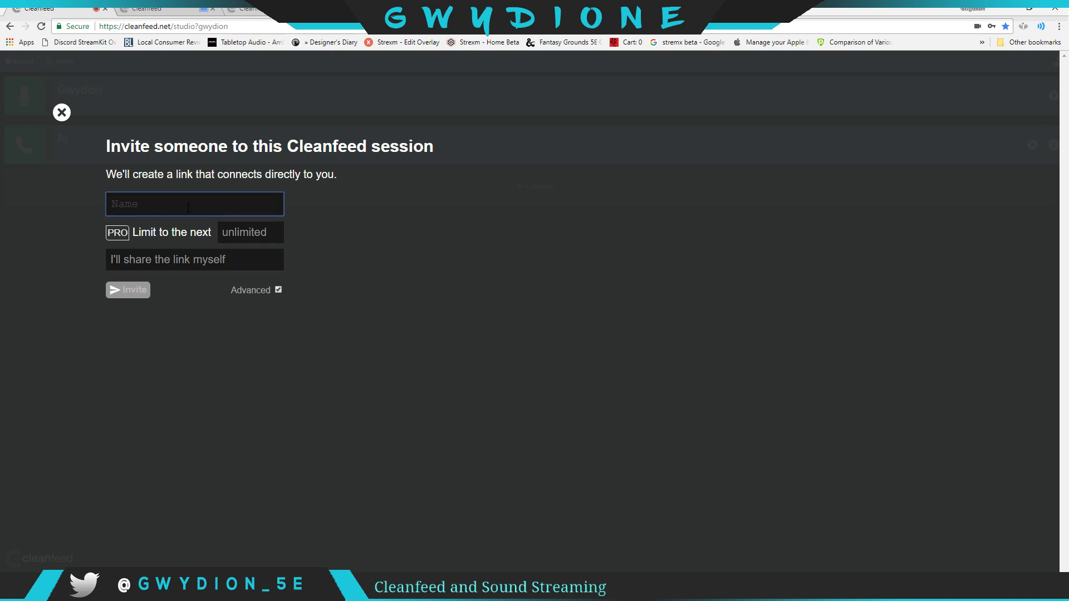
{"action": "type", "text": "Rob2e"}
{"action": "left_click", "coordinate": [123, 295]}
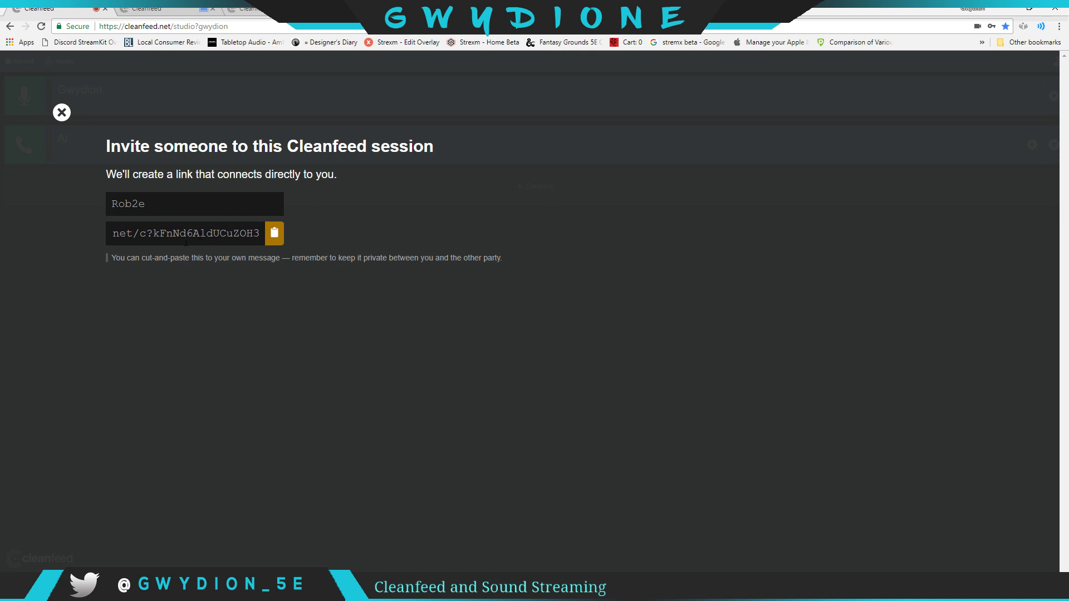
{"action": "left_click", "coordinate": [274, 233]}
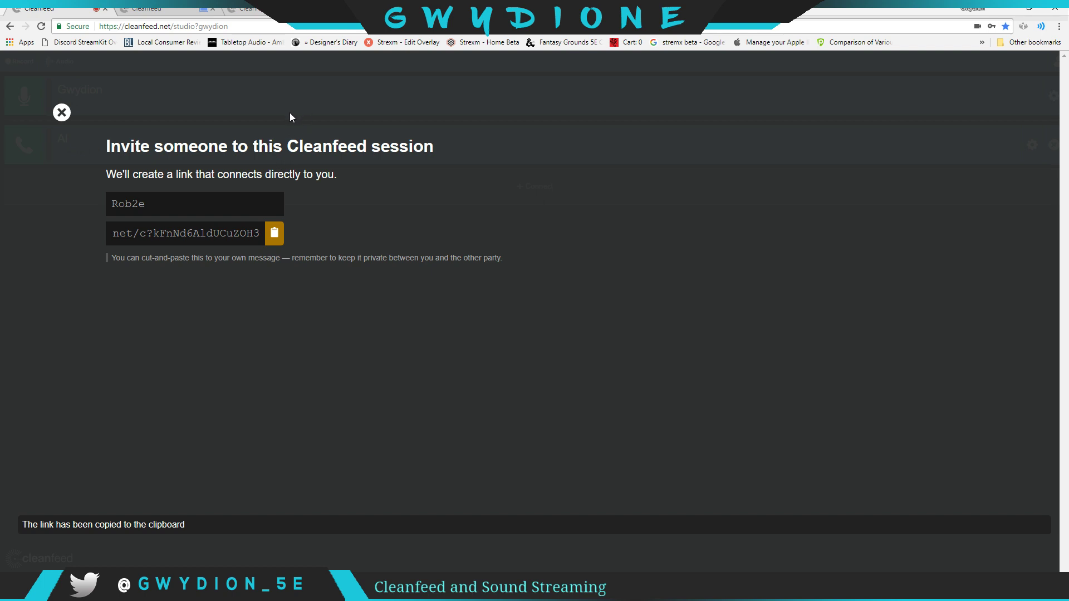
{"action": "left_click", "coordinate": [66, 112]}
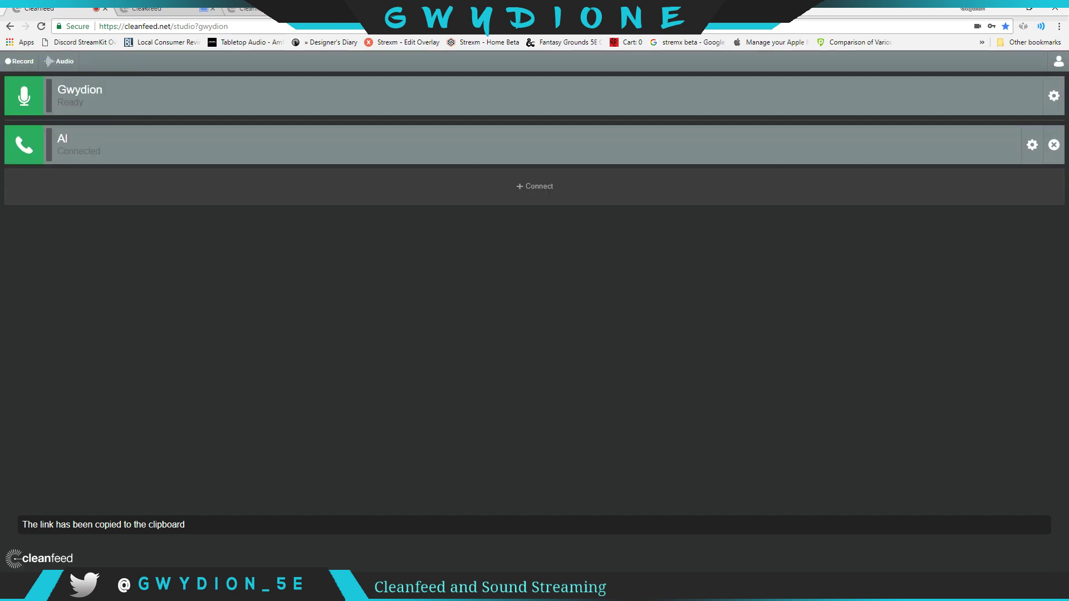
Compare the guest's connected session page with the host's studio page, ending on the guest's page
{"action": "left_click", "coordinate": [148, 9]}
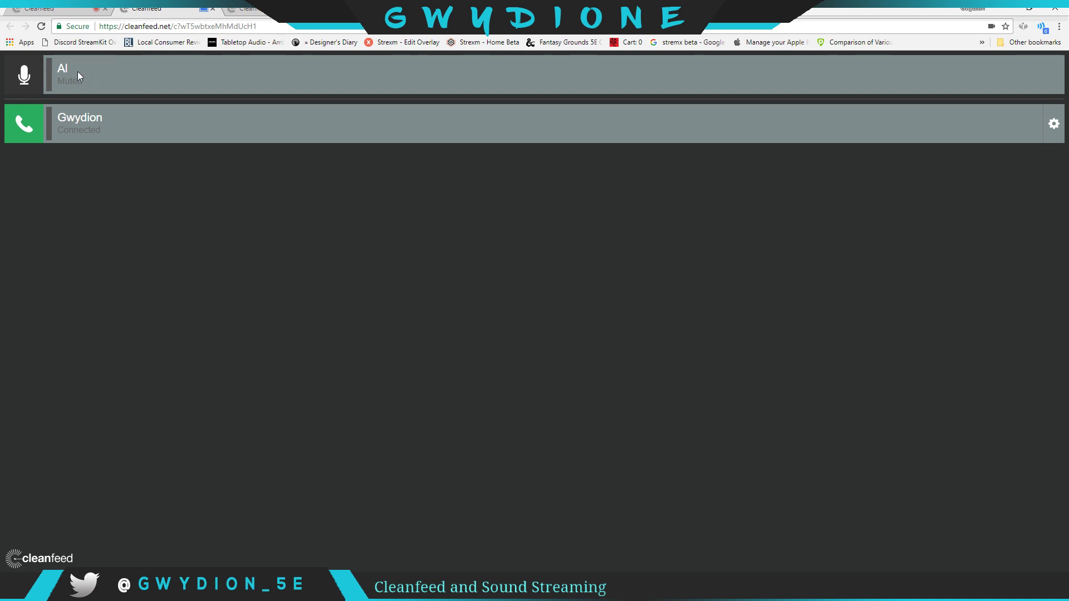
{"action": "left_click", "coordinate": [47, 9]}
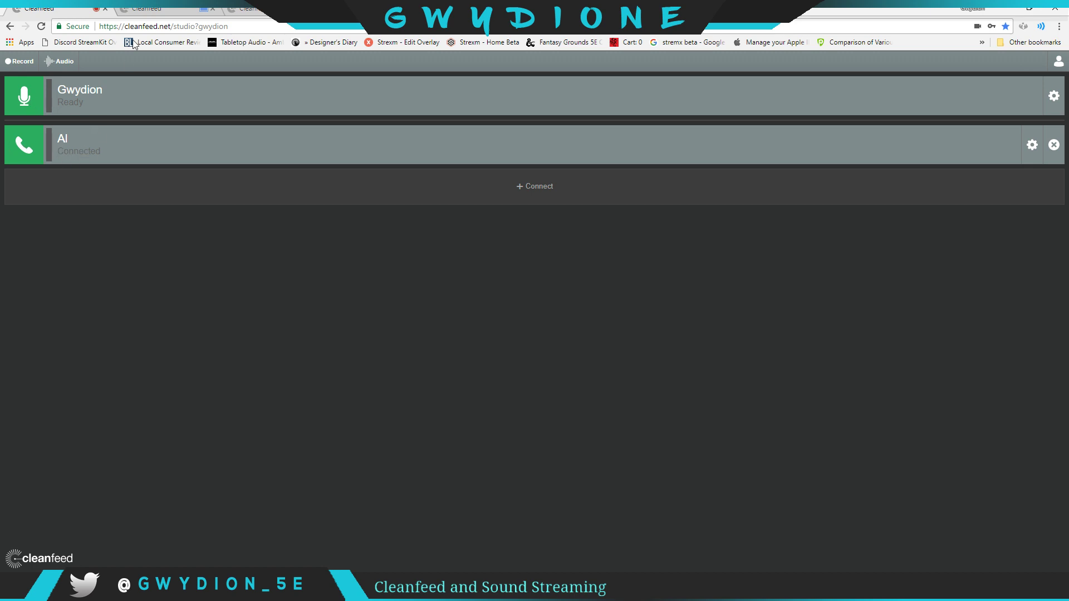
{"action": "key", "text": "ctrl+Tab"}
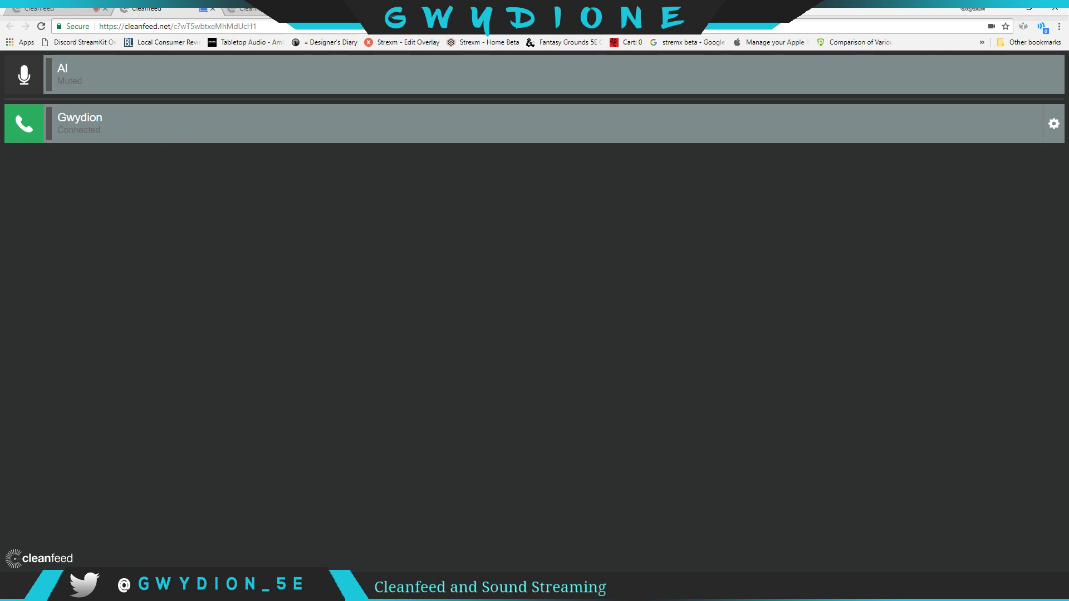
Check which playback device the Windows system volume is using, and close the volume controls
{"action": "left_click", "coordinate": [979, 590]}
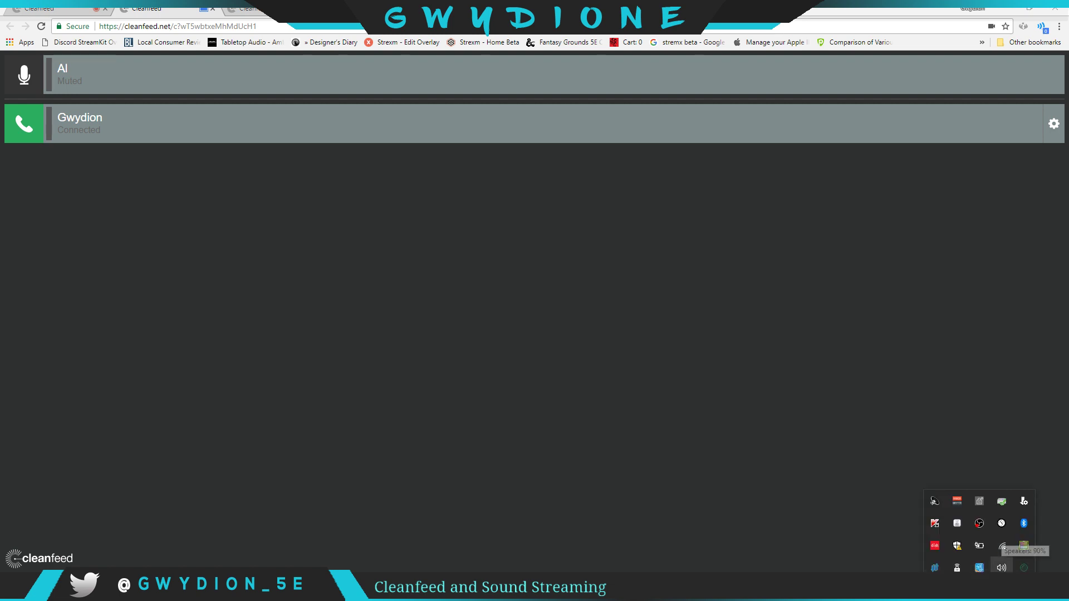
{"action": "right_click", "coordinate": [1002, 568]}
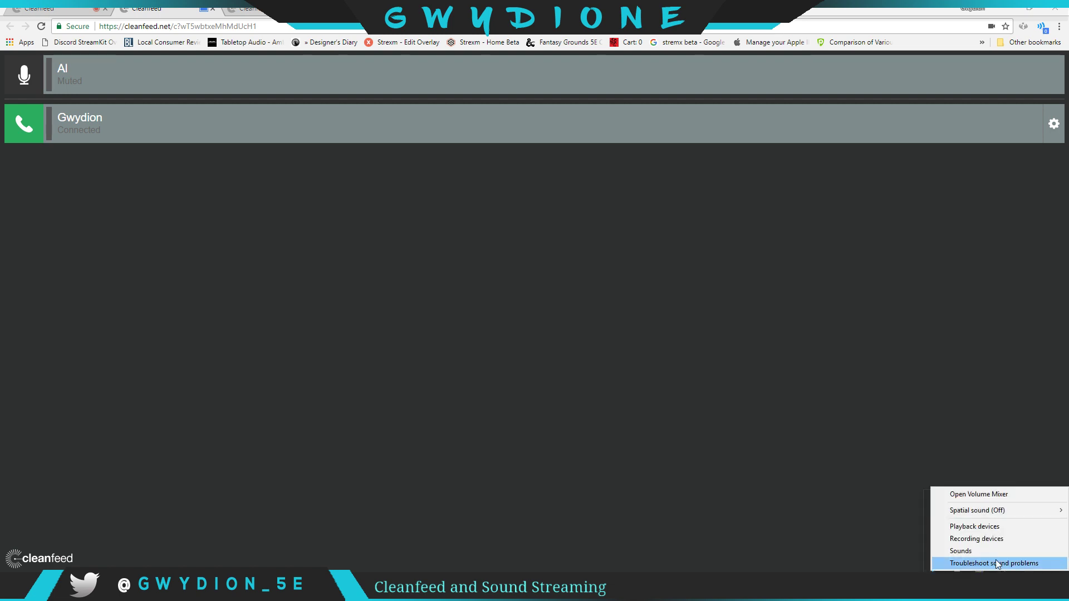
{"action": "left_click", "coordinate": [980, 590]}
{"action": "left_click", "coordinate": [979, 590]}
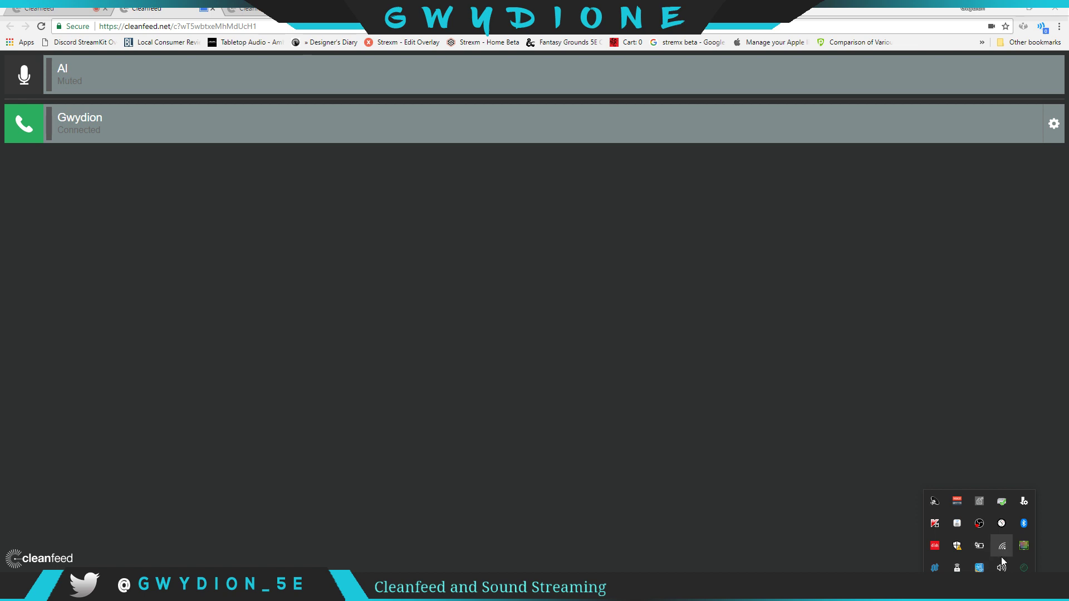
{"action": "left_click", "coordinate": [1001, 568]}
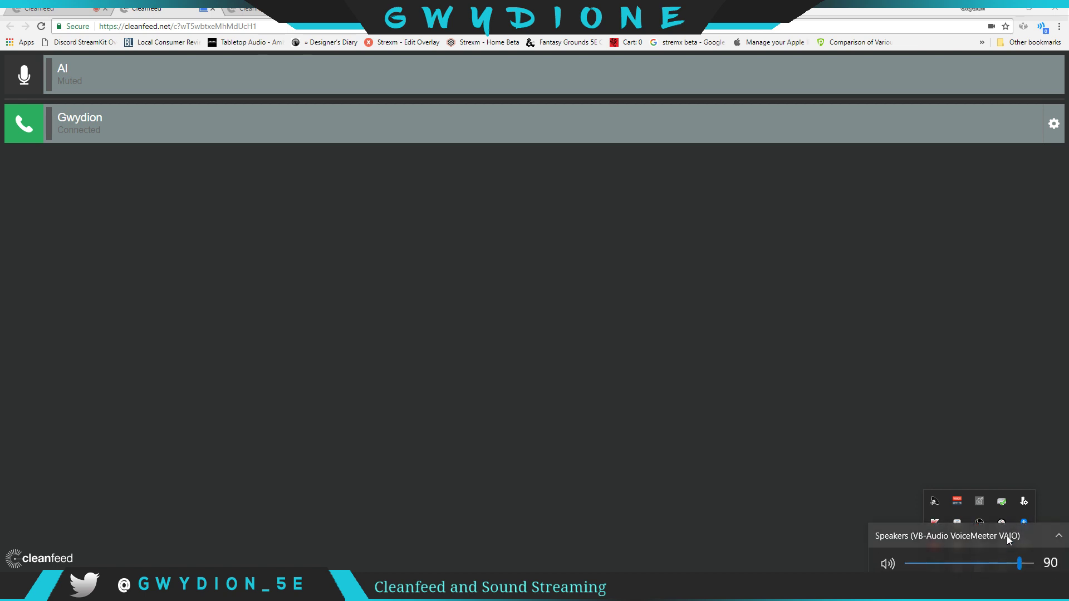
{"action": "key", "text": "Escape"}
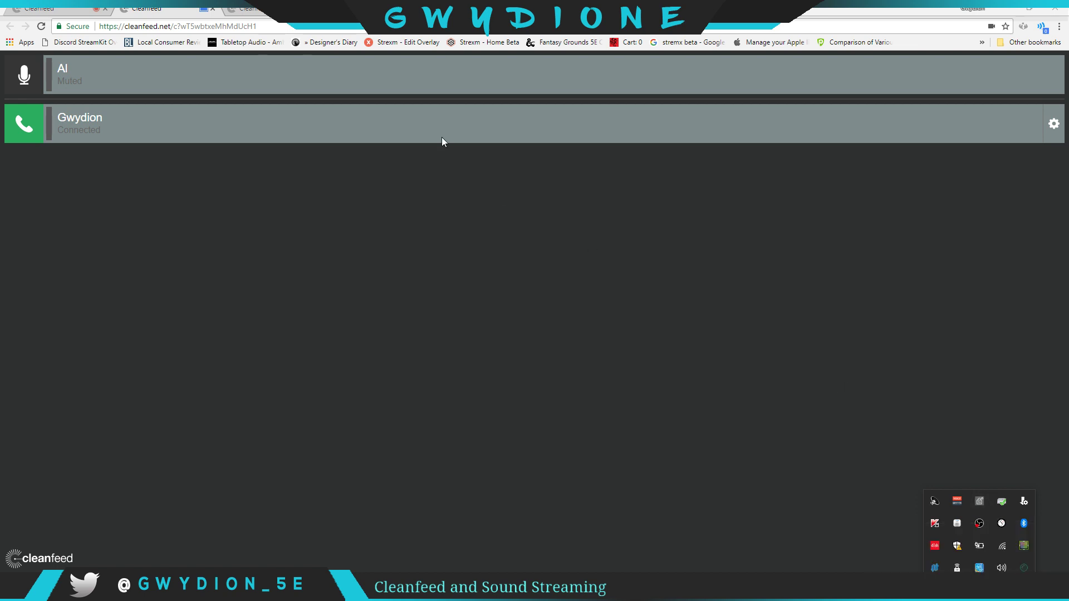
Check the Volume Master extension's volume for the guest's session page and close it
{"action": "left_click", "coordinate": [158, 8]}
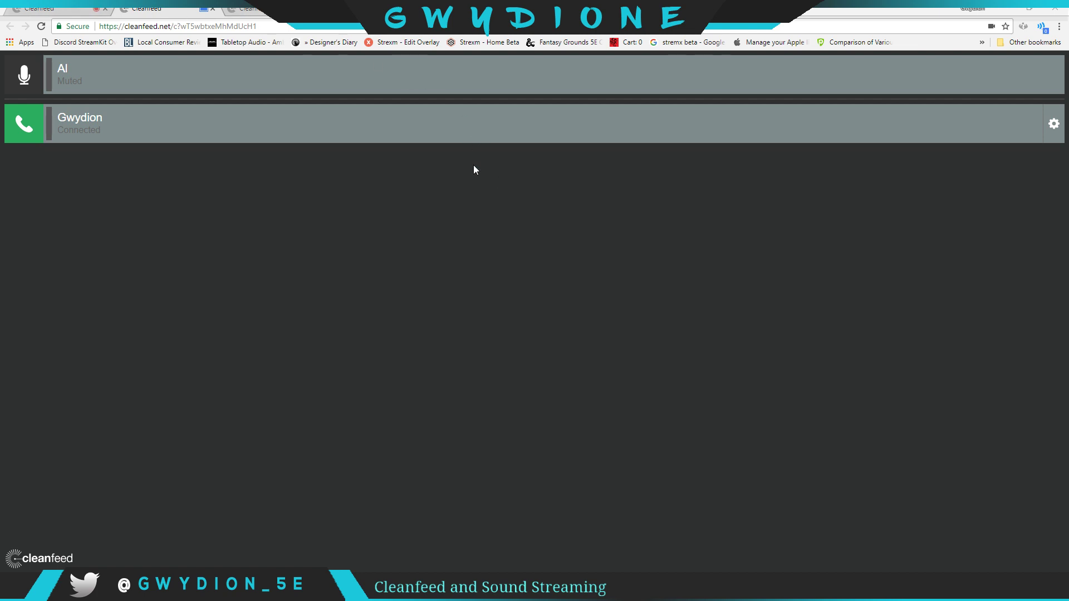
{"action": "left_click", "coordinate": [1042, 27]}
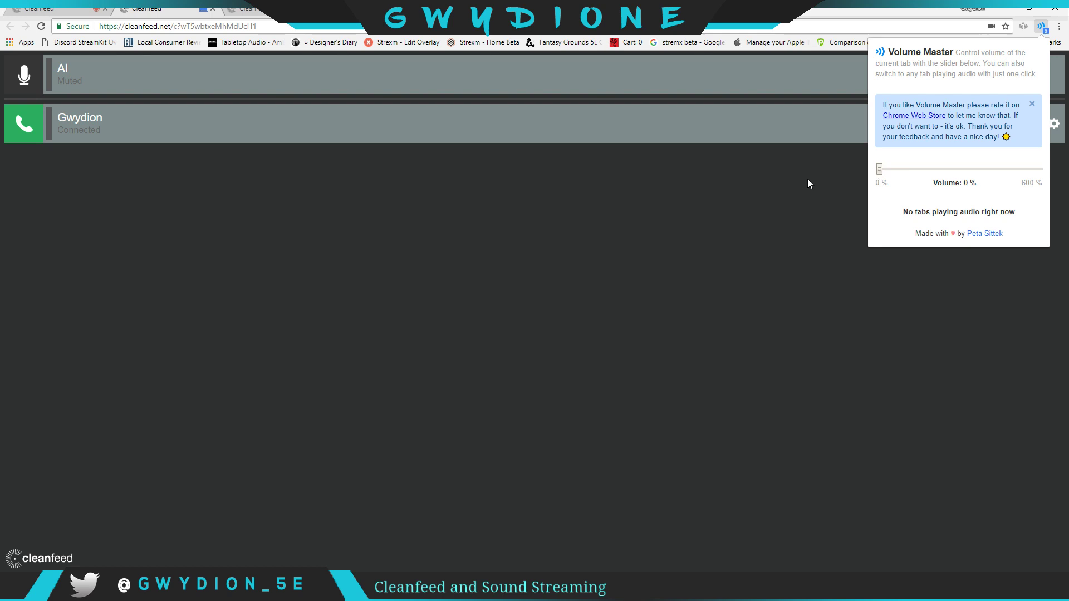
{"action": "left_click", "coordinate": [832, 167]}
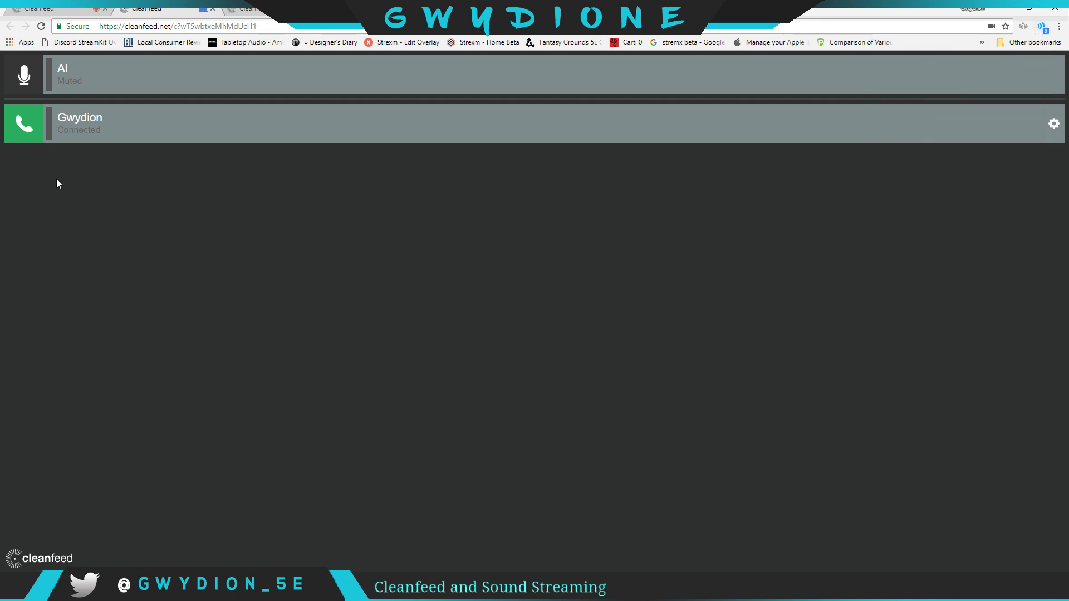
Start the Battle Begins mood in Syrinscape and compare the sound meters on the host's studio page and the guest's page
{"action": "left_click", "coordinate": [89, 9]}
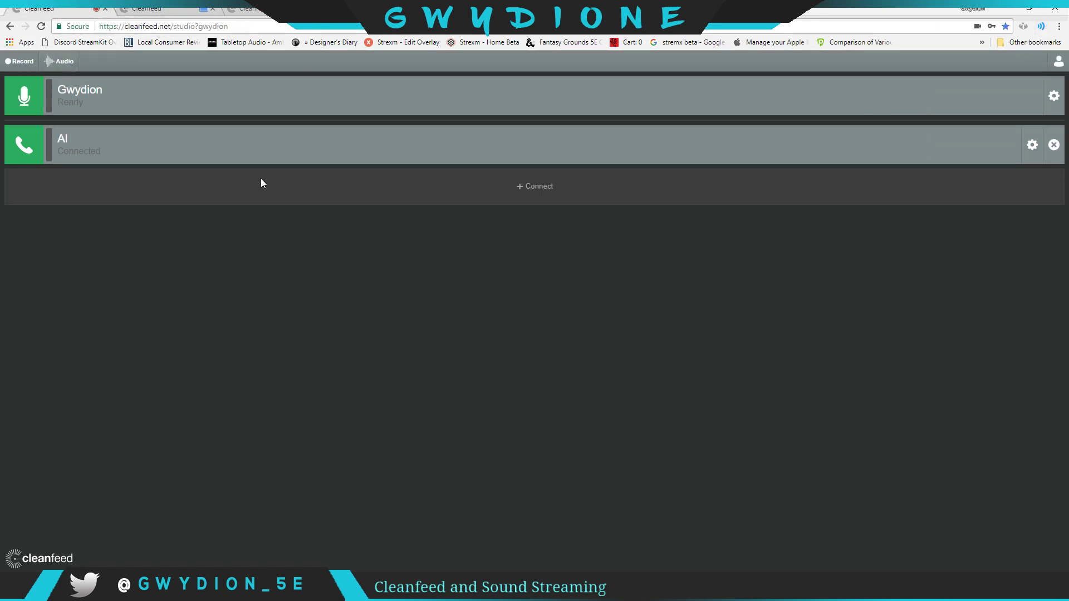
{"action": "key", "text": "alt+Tab"}
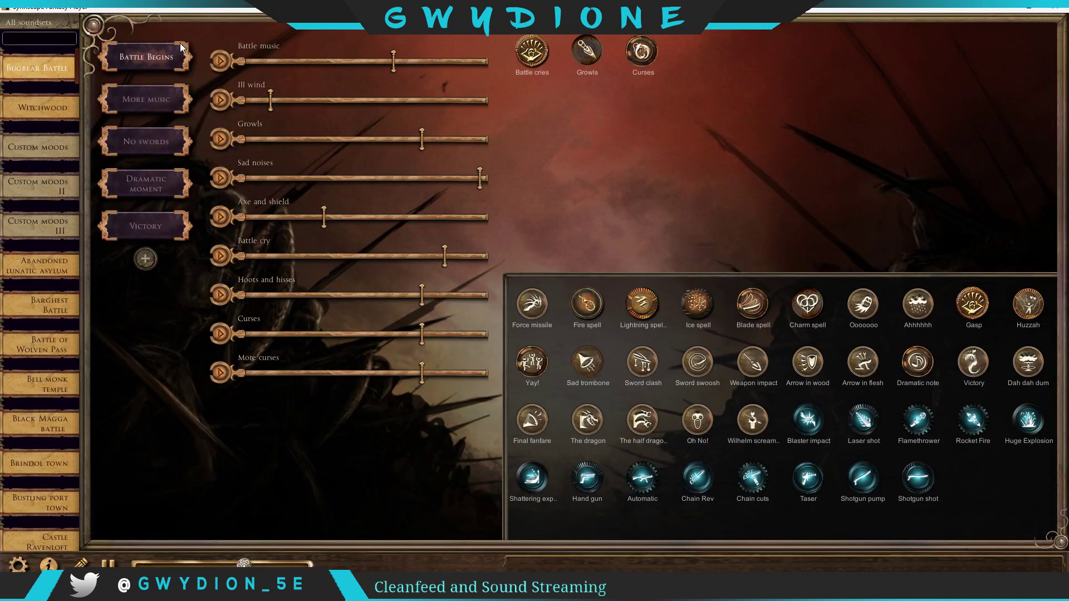
{"action": "left_click", "coordinate": [150, 56]}
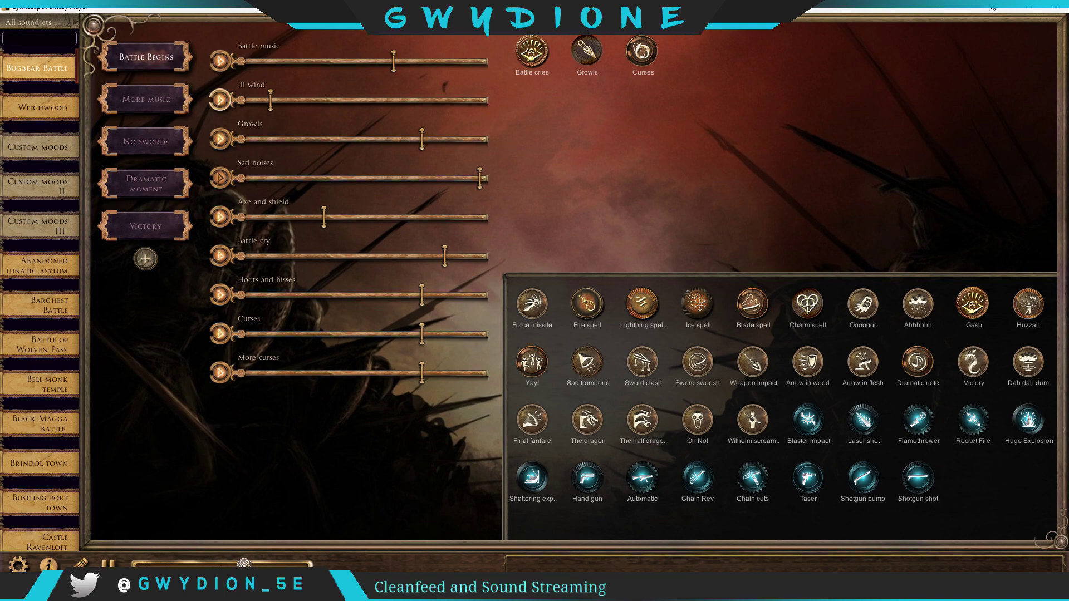
{"action": "key", "text": "alt+Tab"}
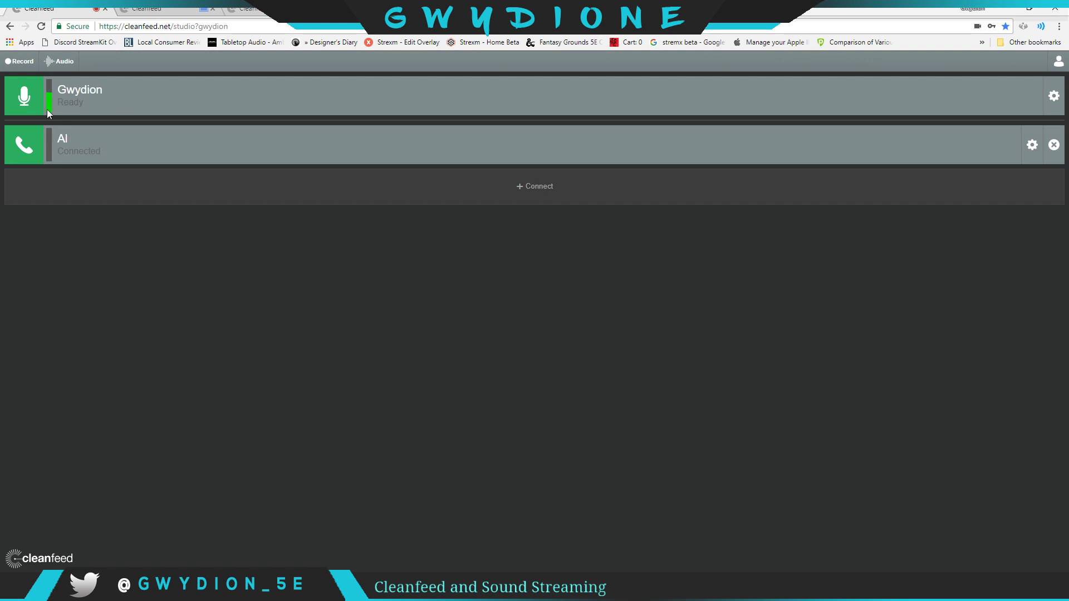
{"action": "left_click", "coordinate": [160, 9]}
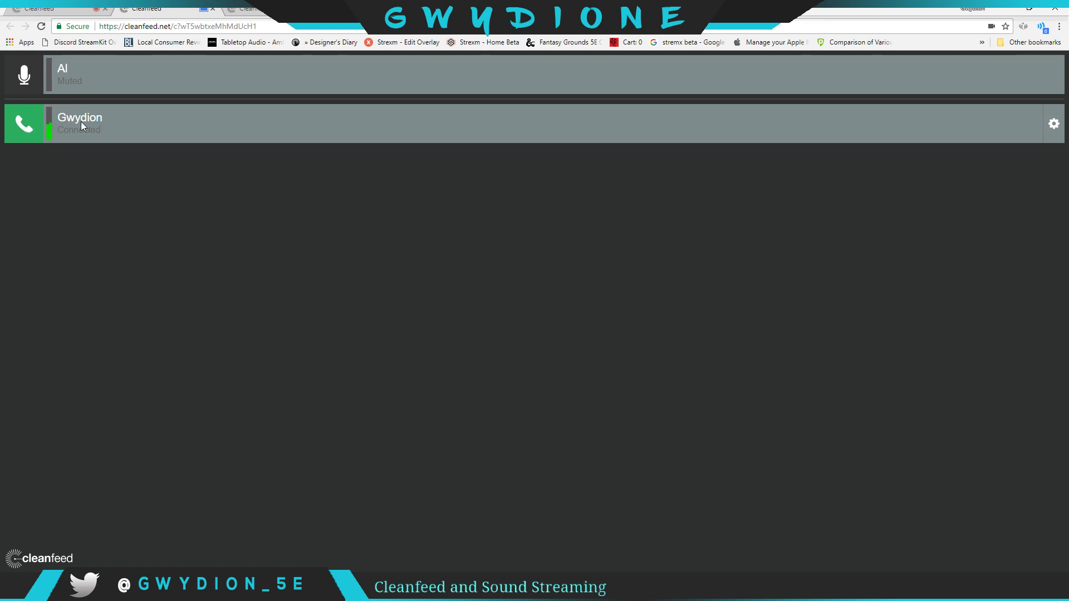
{"action": "left_click", "coordinate": [64, 9]}
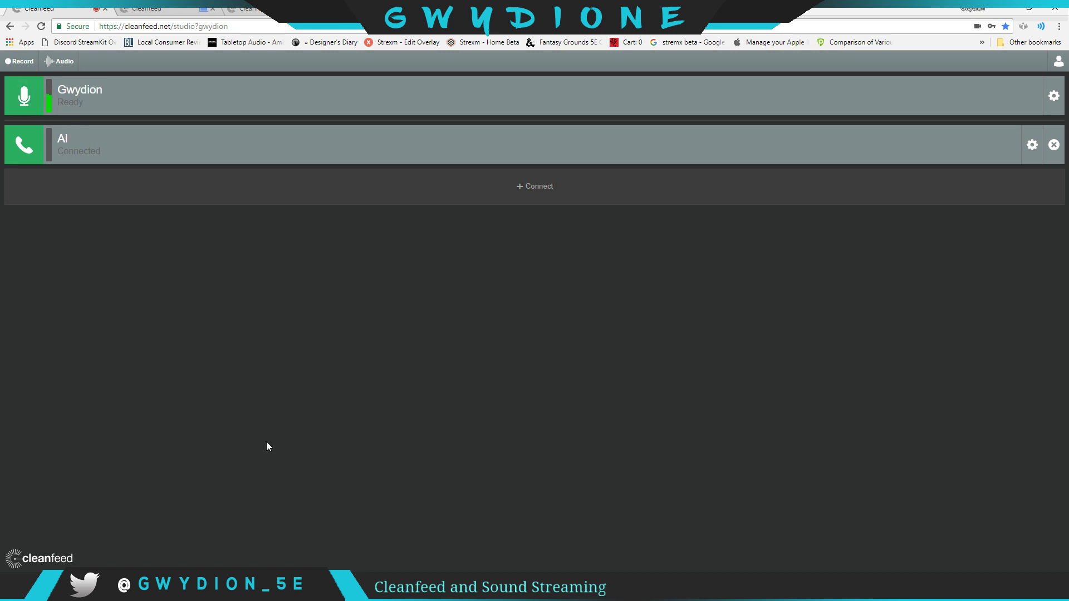
Check the Syrinscape channel's level and routing in Voicemeeter, and go back to Syrinscape to minimize its window
{"action": "left_click", "coordinate": [434, 589]}
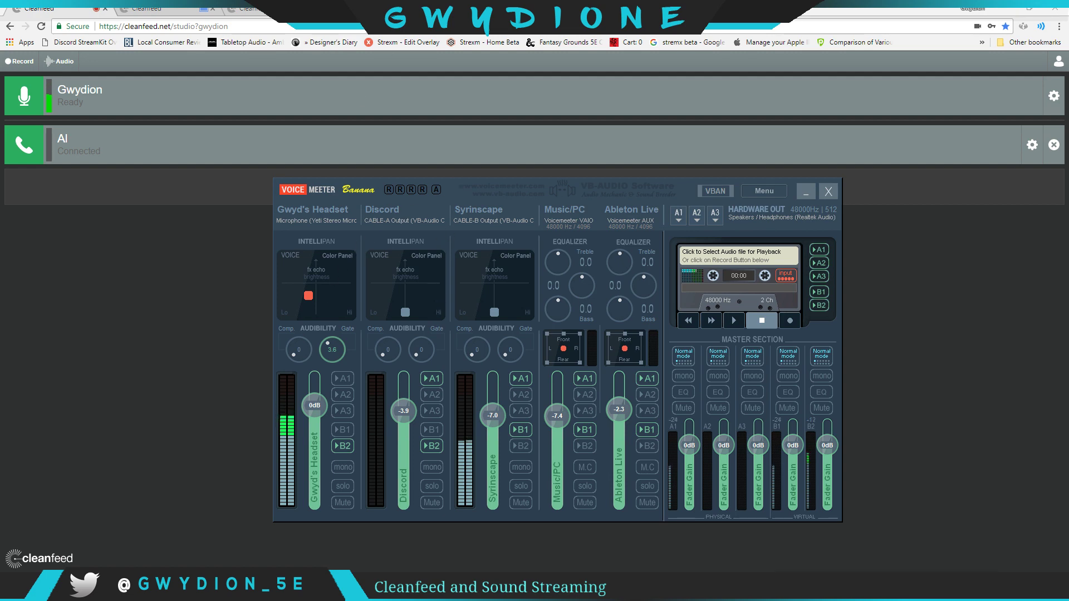
{"action": "left_click", "coordinate": [466, 589]}
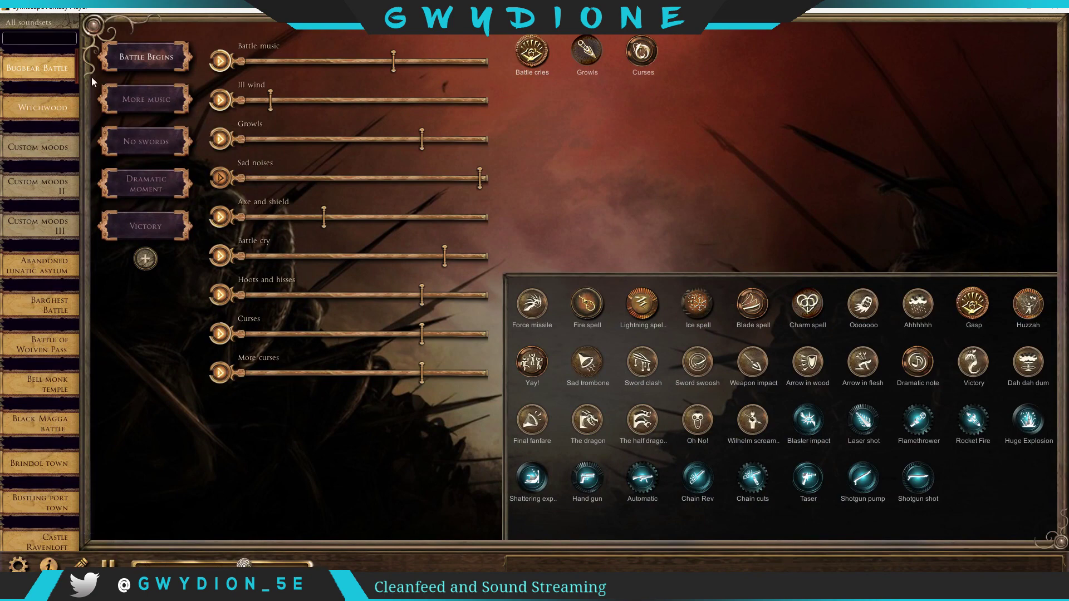
{"action": "left_click", "coordinate": [1029, 6]}
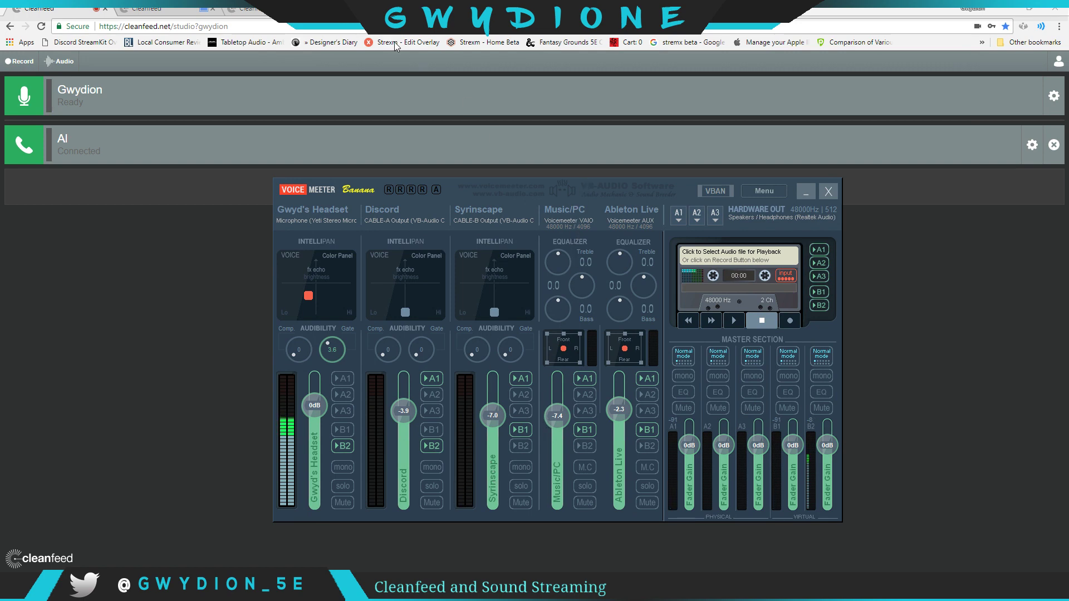
Play Russian Winter on the Tabletop Audio site, check its level in Voicemeeter, and pause the track
{"action": "left_click", "coordinate": [437, 9]}
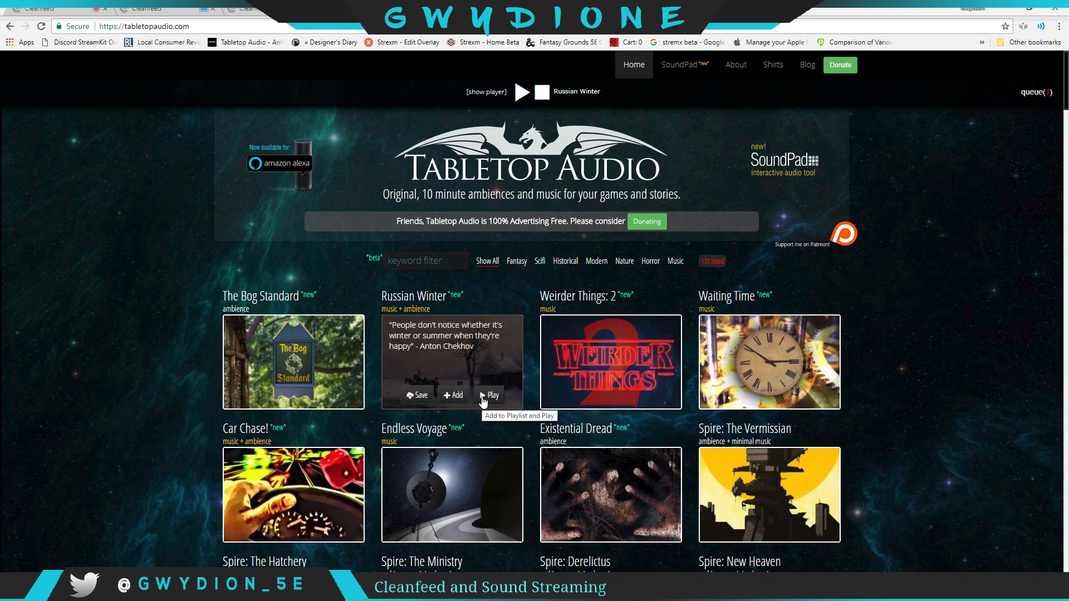
{"action": "left_click", "coordinate": [490, 390]}
{"action": "mouse_move", "coordinate": [553, 377]}
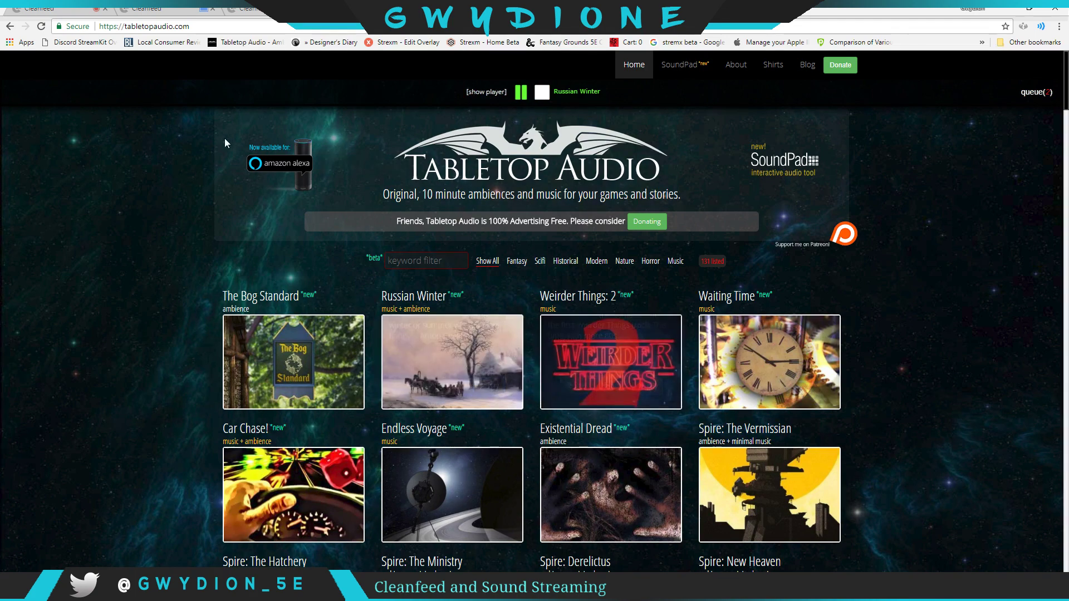
{"action": "left_click", "coordinate": [418, 590]}
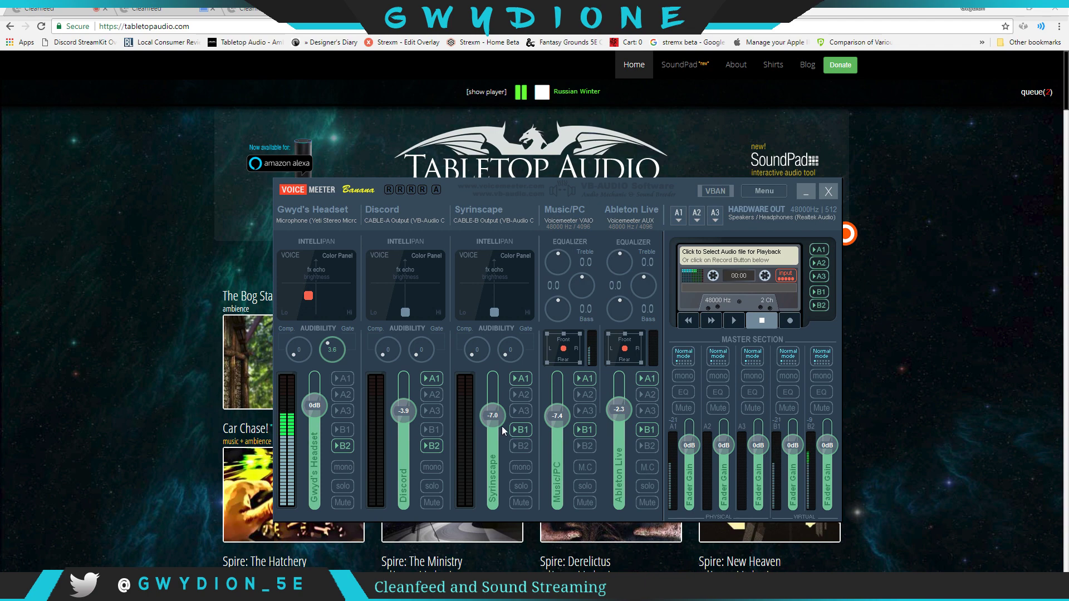
{"action": "left_click", "coordinate": [521, 92]}
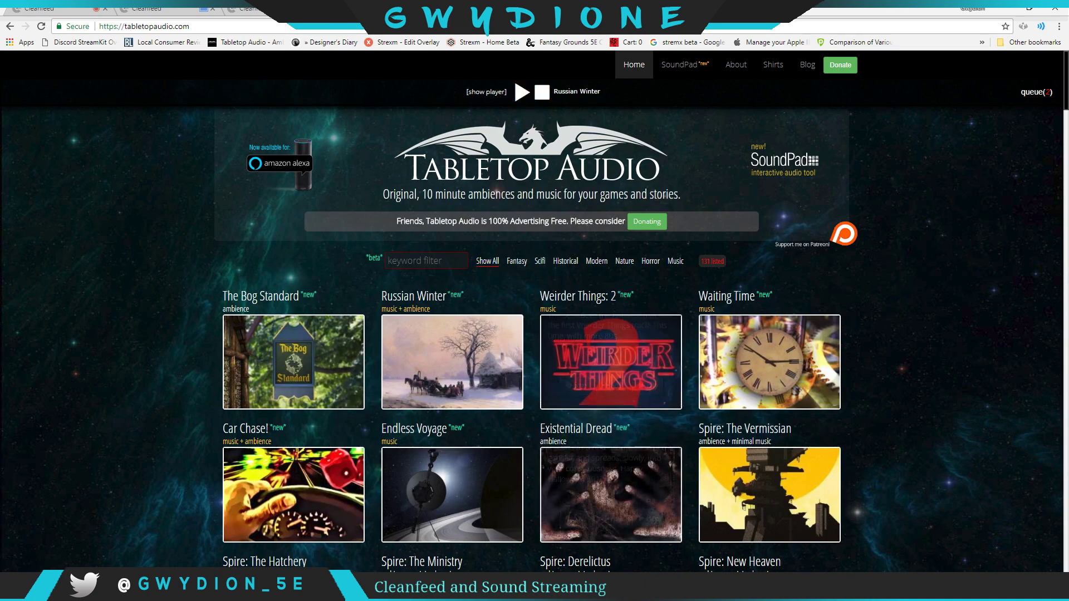
Compare the Music/PC channel's B1 routing in Voicemeeter with the host's input source in the Cleanfeed studio
{"action": "key", "text": "alt+Tab"}
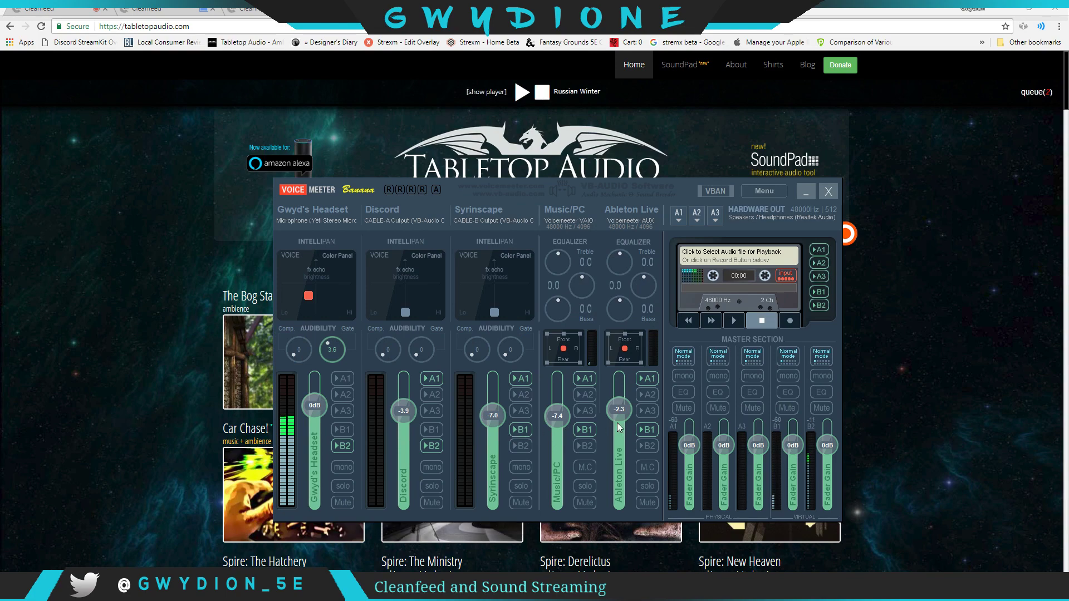
{"action": "left_click", "coordinate": [585, 430]}
{"action": "left_click", "coordinate": [64, 12]}
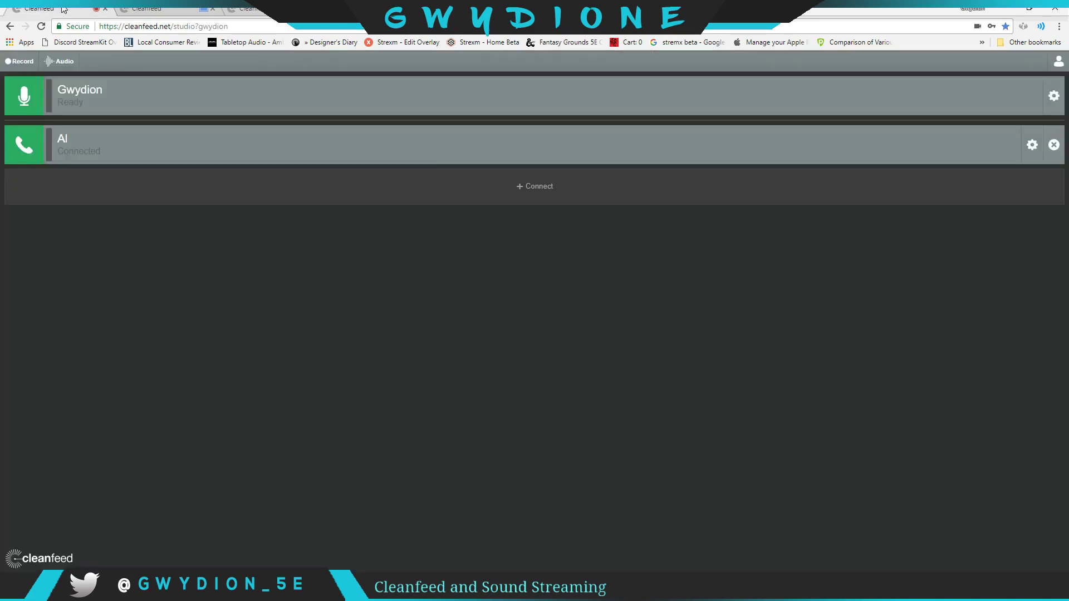
{"action": "left_click", "coordinate": [1052, 97]}
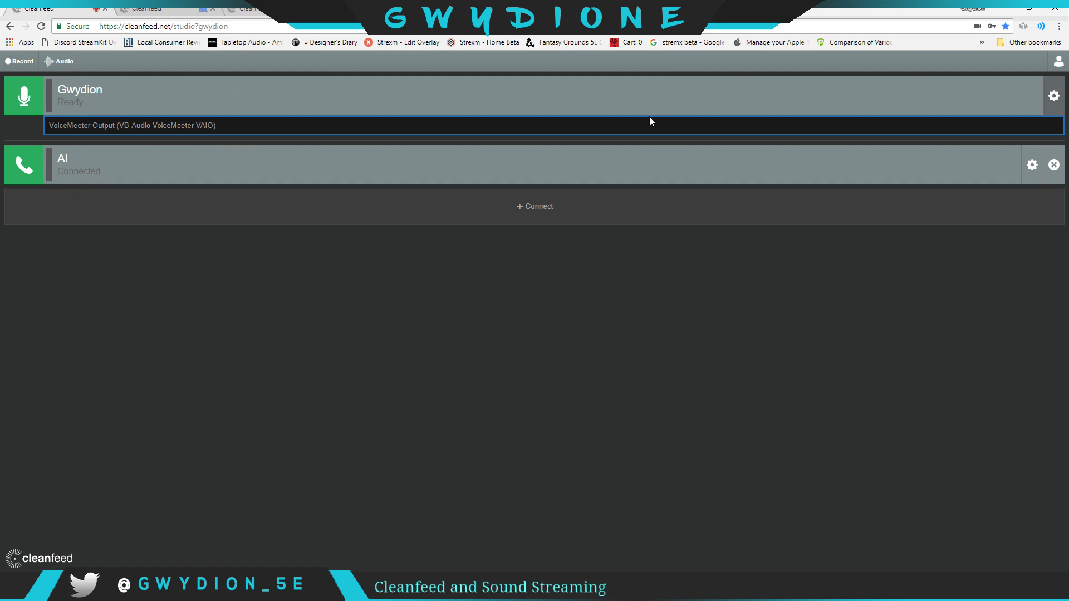
{"action": "key", "text": "alt+Tab"}
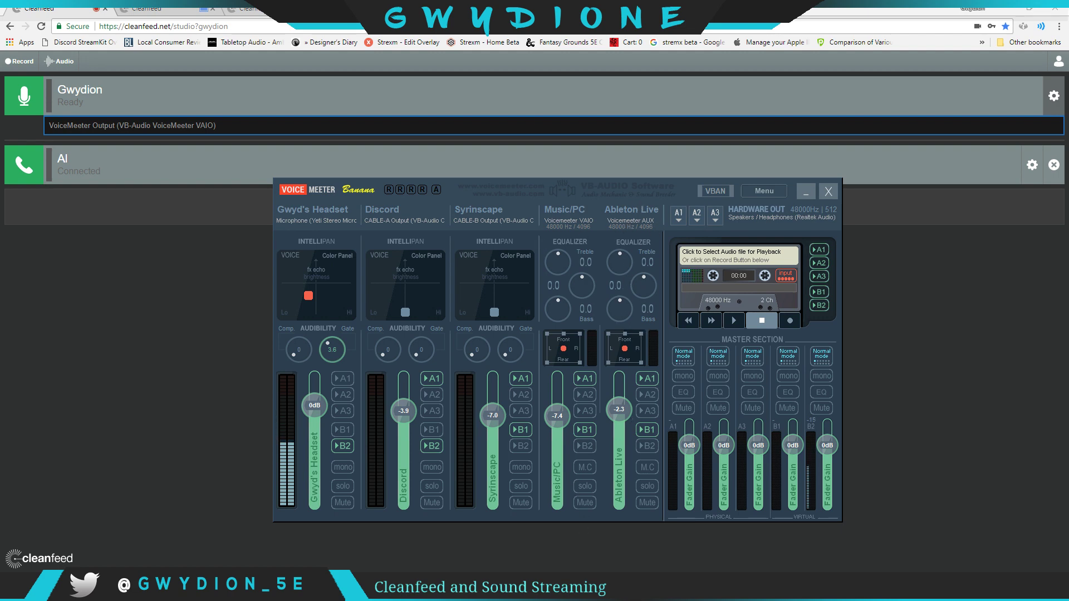
Switch to Ableton Live and look through the RPGSOUNDS library's Monster Pack 1 and Undead folders, collapsing both again
{"action": "left_click", "coordinate": [540, 589]}
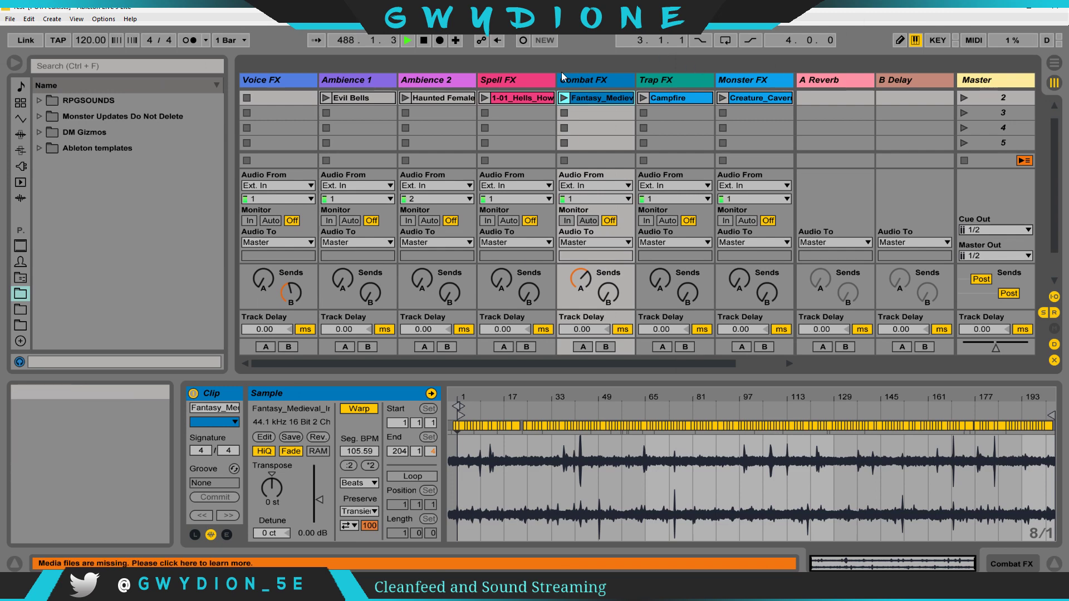
{"action": "left_click", "coordinate": [39, 101]}
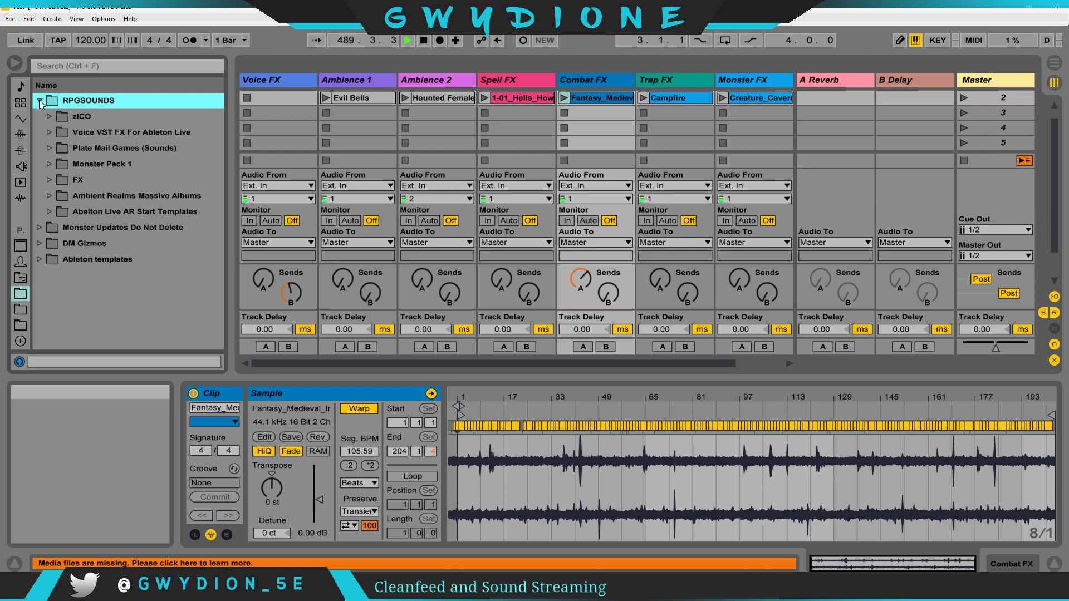
{"action": "left_click", "coordinate": [50, 165]}
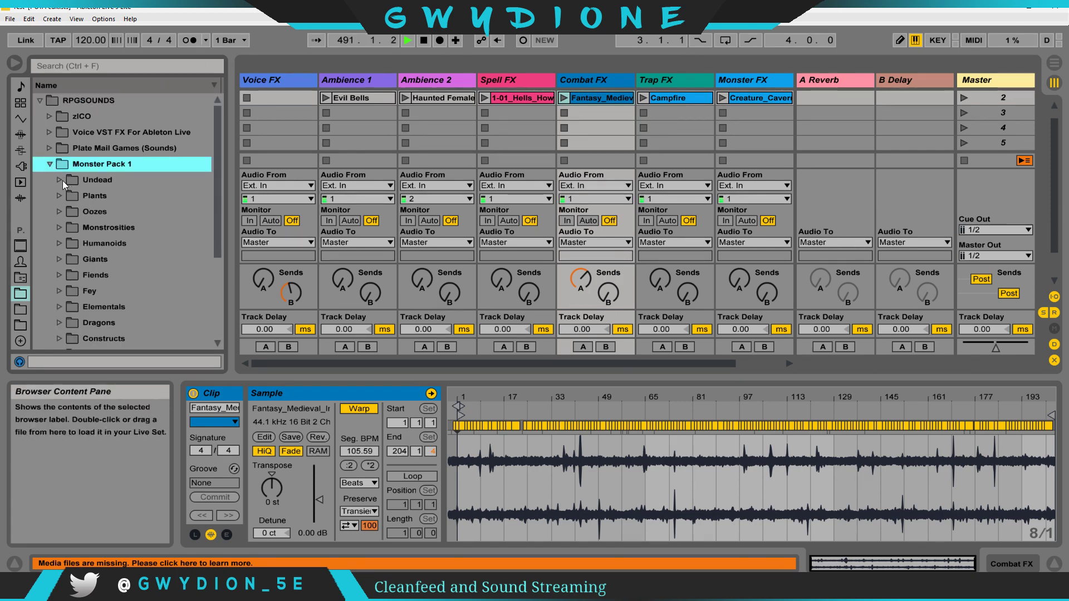
{"action": "left_click", "coordinate": [60, 179]}
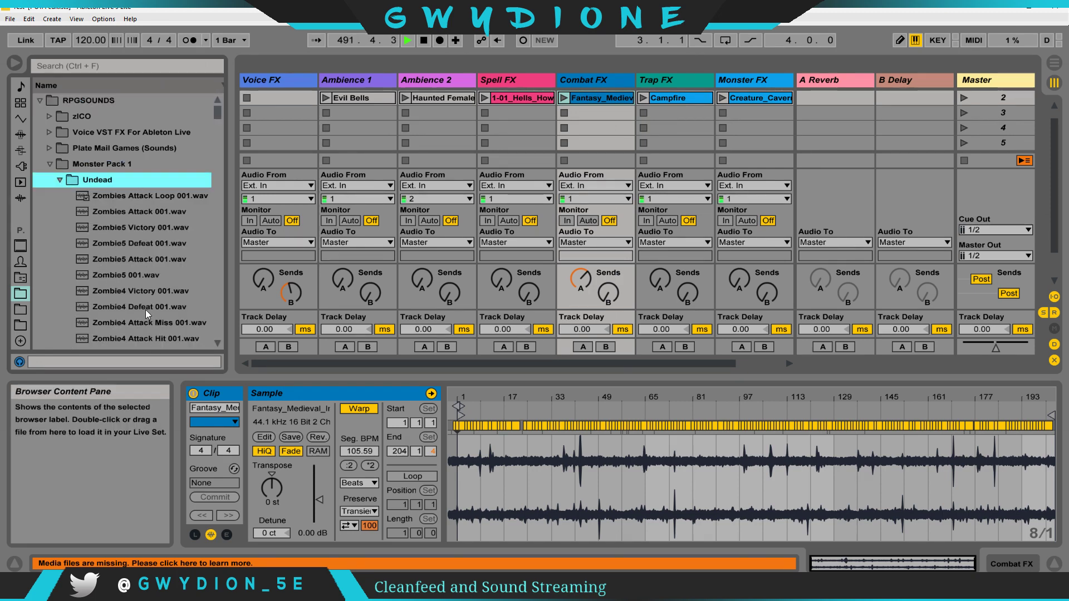
{"action": "left_click", "coordinate": [59, 180]}
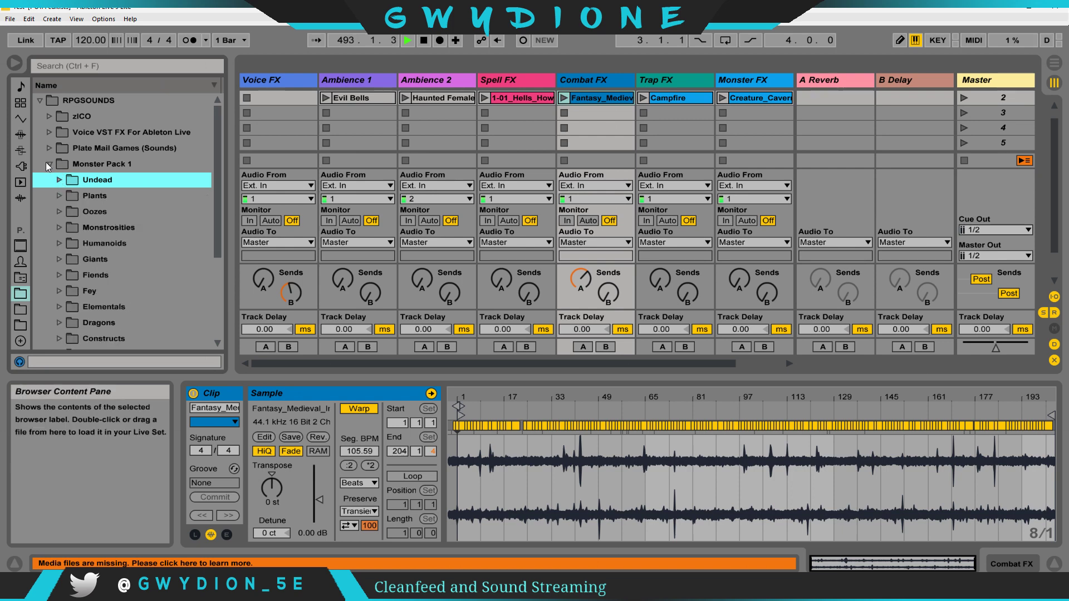
{"action": "left_click", "coordinate": [49, 164]}
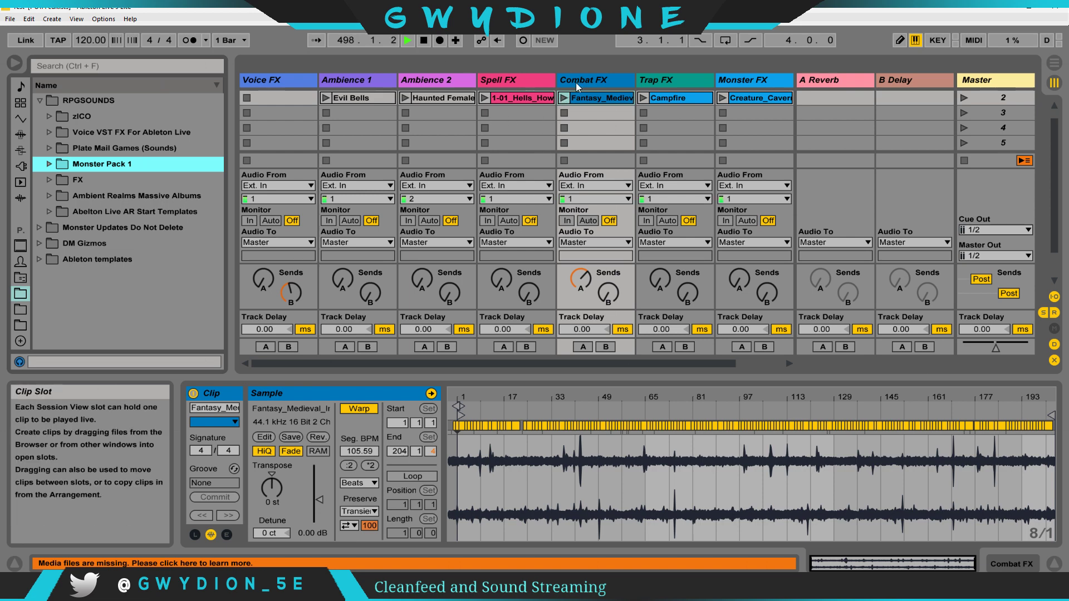
Launch the Combat FX clip and the Campfire clip, check the Ableton Live channel in Voicemeeter, and return to Tabletop Audio
{"action": "left_click", "coordinate": [564, 98]}
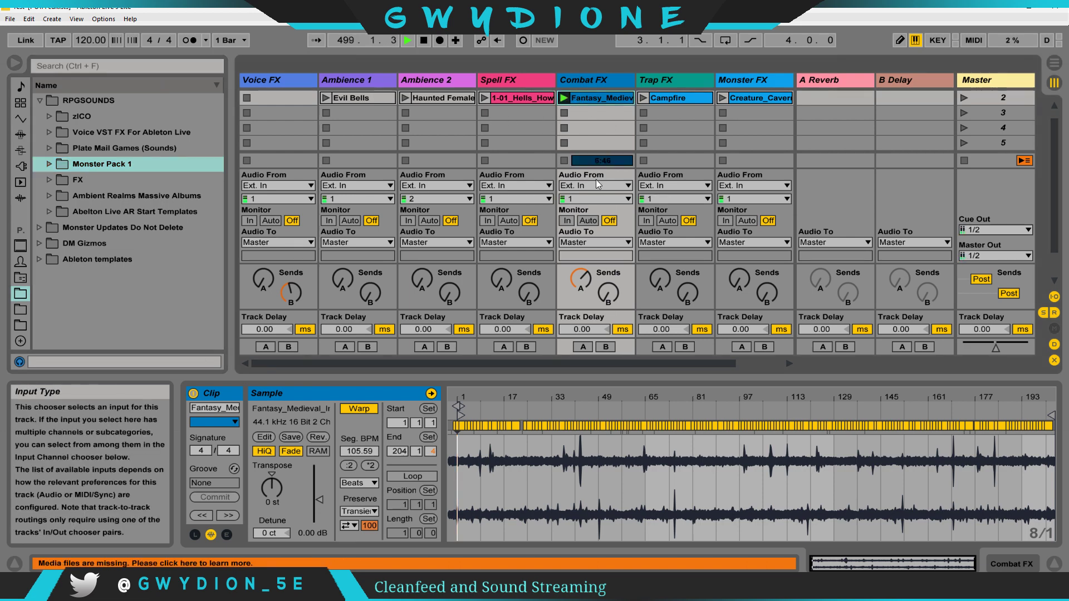
{"action": "left_click", "coordinate": [643, 98]}
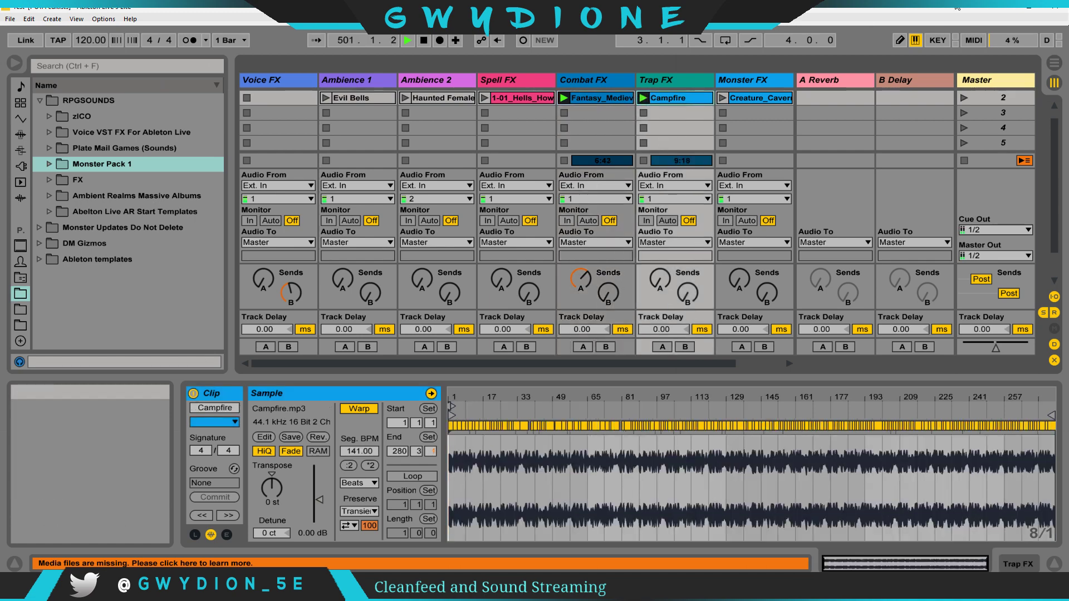
{"action": "key", "text": "alt+Tab"}
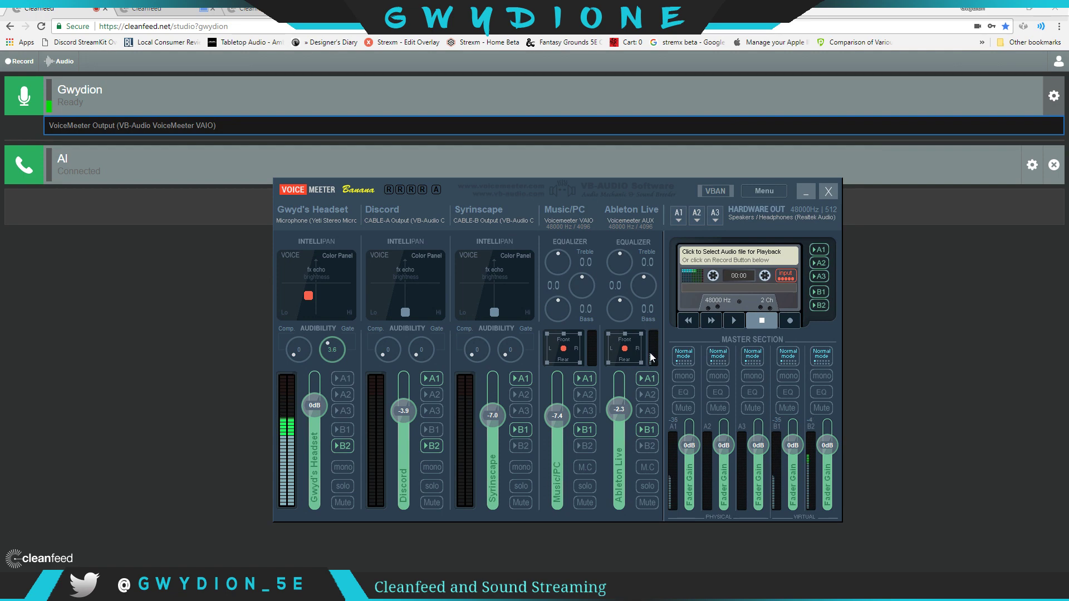
{"action": "key", "text": "alt+Tab"}
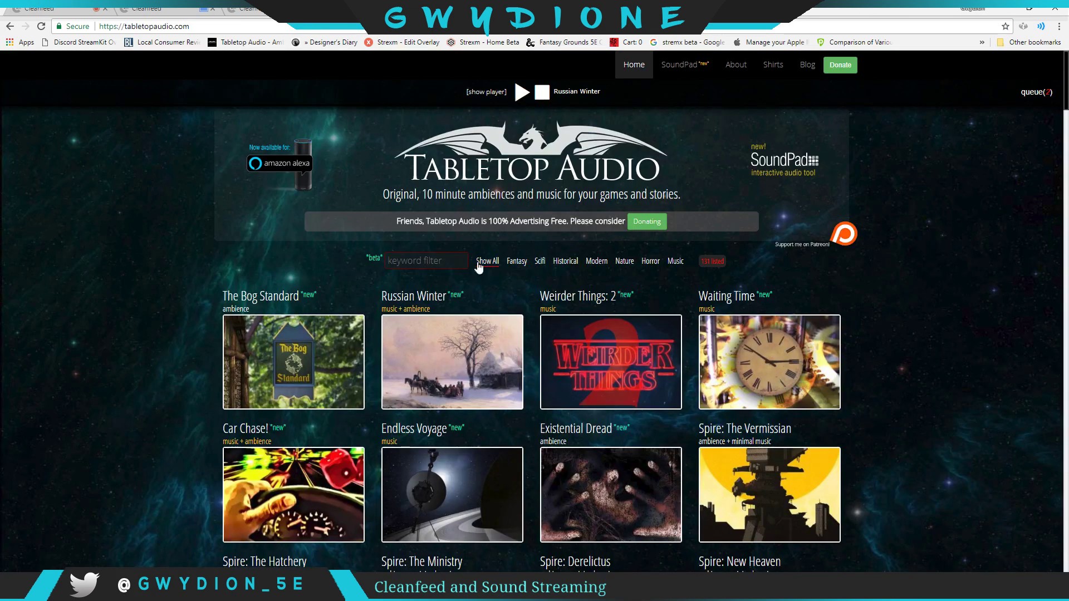
Play Russian Winter on Tabletop Audio, then switch to Syrinscape and trigger the Force missile sound over it
{"action": "left_click", "coordinate": [489, 395]}
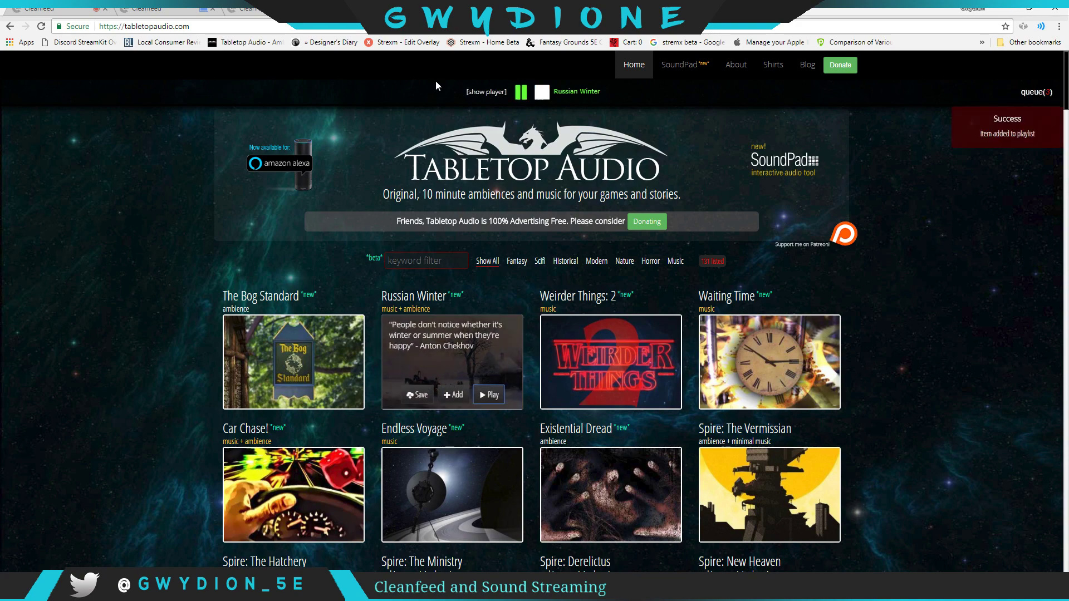
{"action": "key", "text": "alt+Tab"}
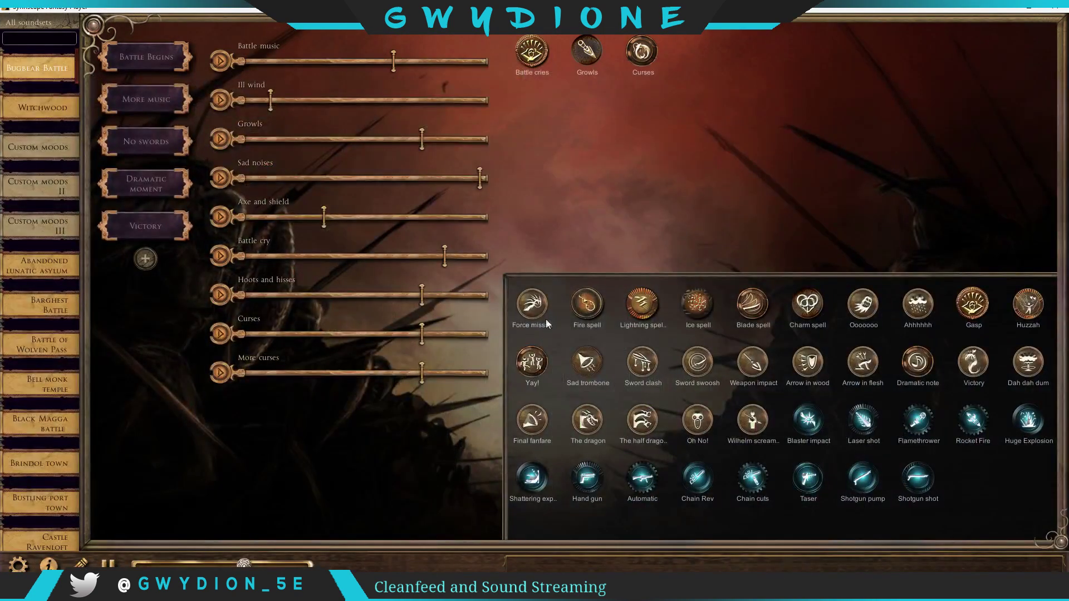
{"action": "left_click", "coordinate": [529, 309]}
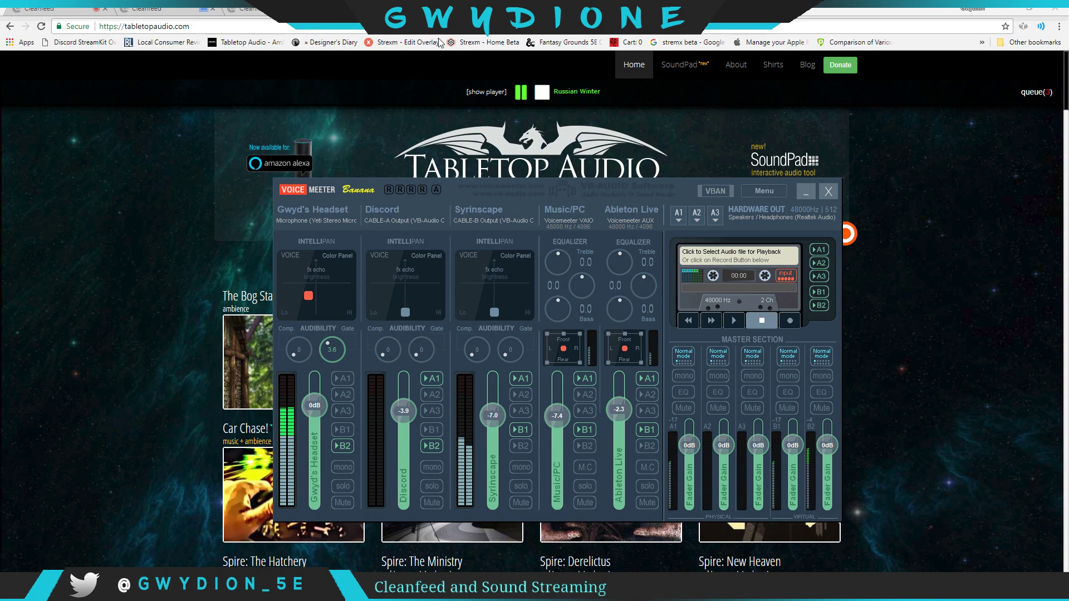
Pause Russian Winter on Tabletop Audio and stop the playing Combat FX and Trap FX clips in Ableton Live
{"action": "left_click", "coordinate": [520, 92]}
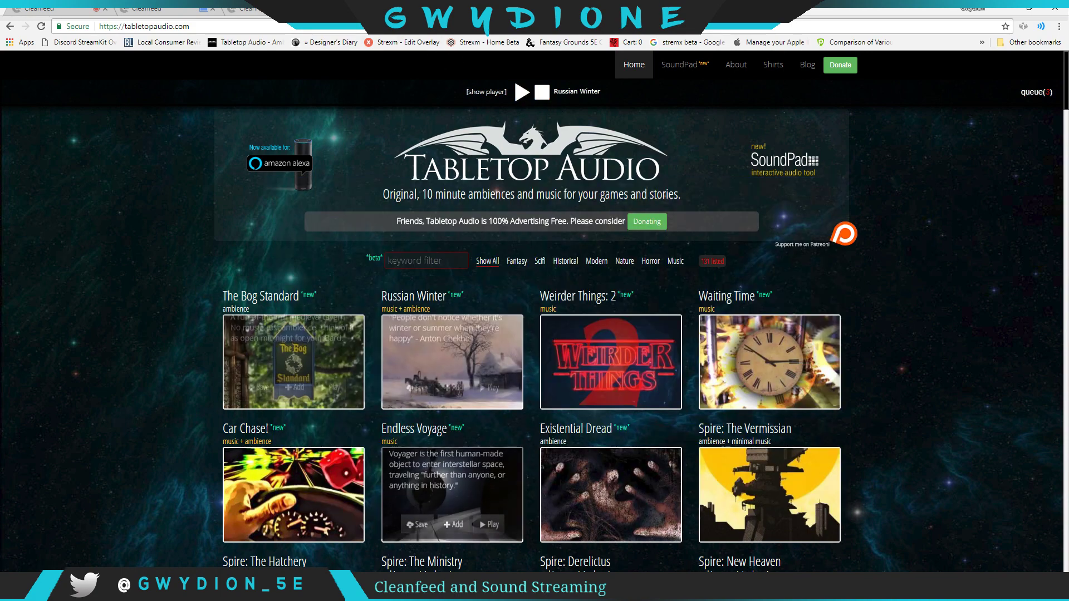
{"action": "key", "text": "alt+Tab"}
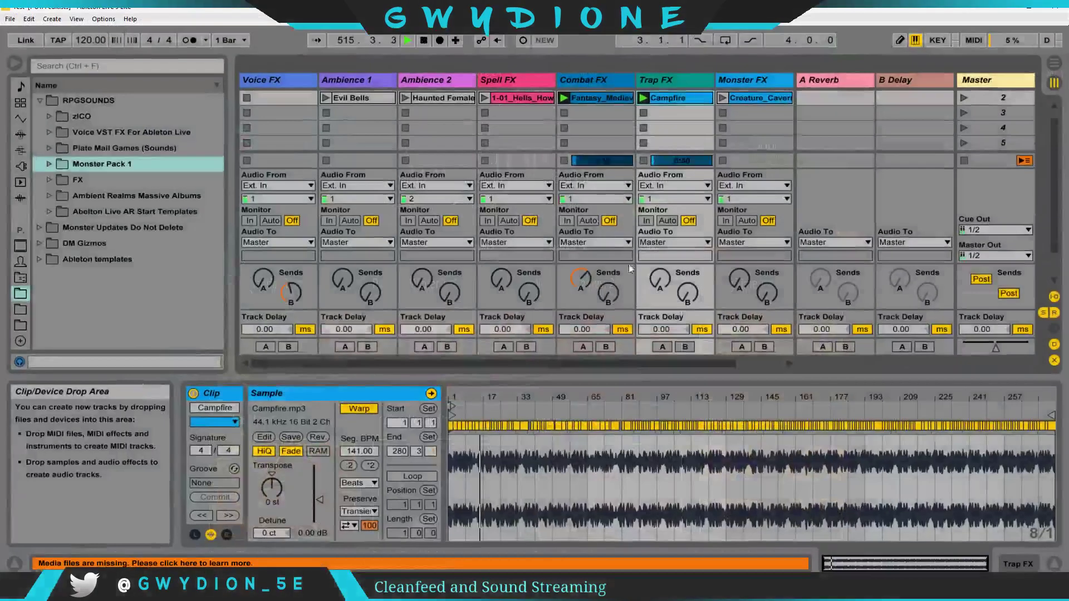
{"action": "left_click", "coordinate": [569, 117]}
{"action": "left_click", "coordinate": [644, 113]}
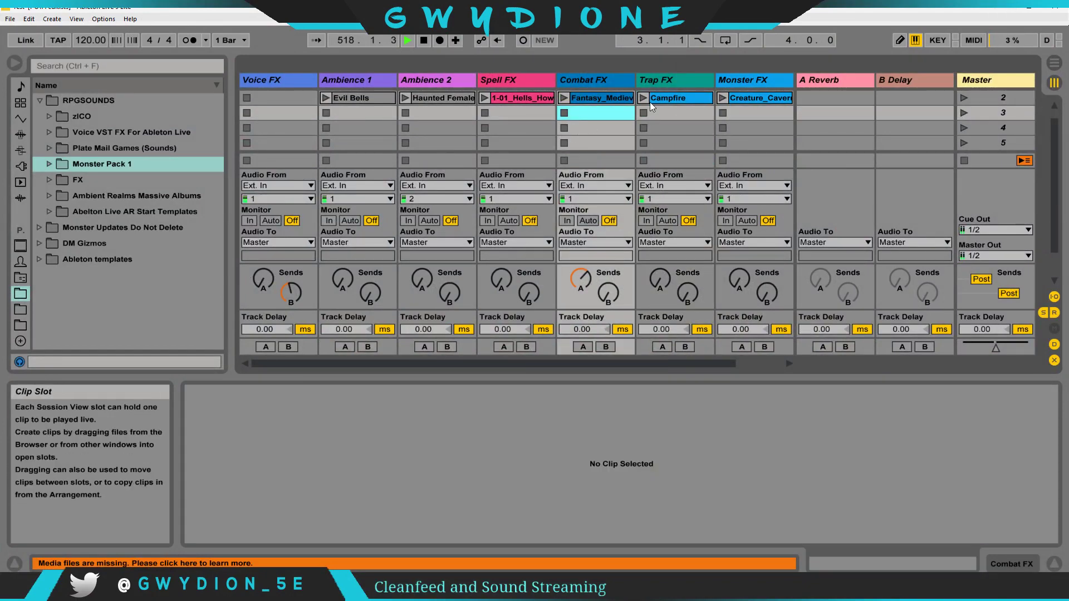
Review the host's input source options in the Cleanfeed studio, leave VoiceMeeter Output (VB-Audio VoiceMeeter VAIO) selected, and switch to Fantasy Grounds
{"action": "key", "text": "alt+Tab"}
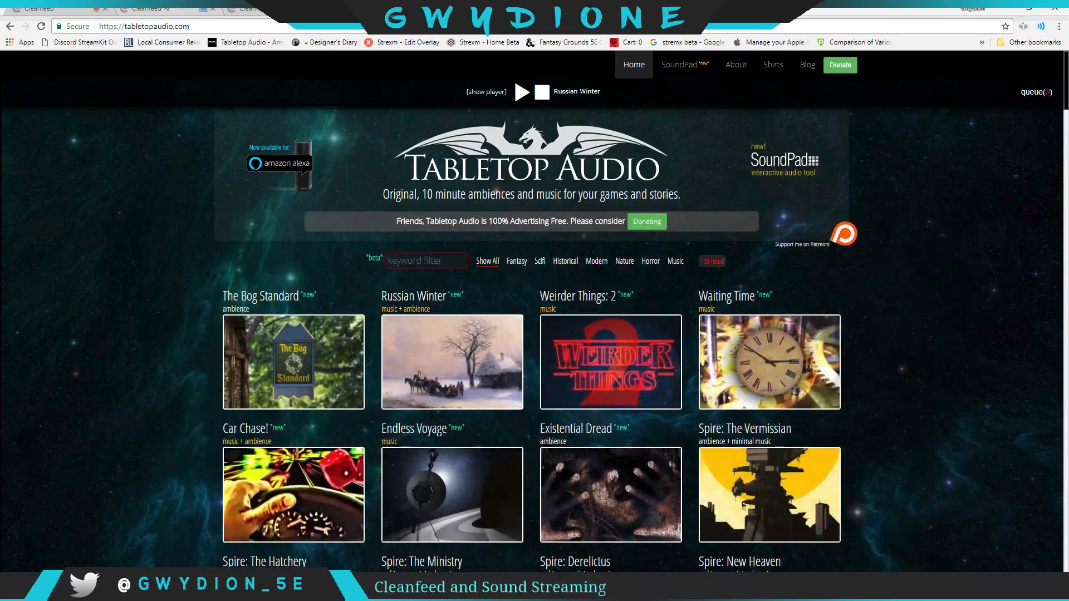
{"action": "left_click", "coordinate": [36, 8]}
{"action": "left_click", "coordinate": [144, 9]}
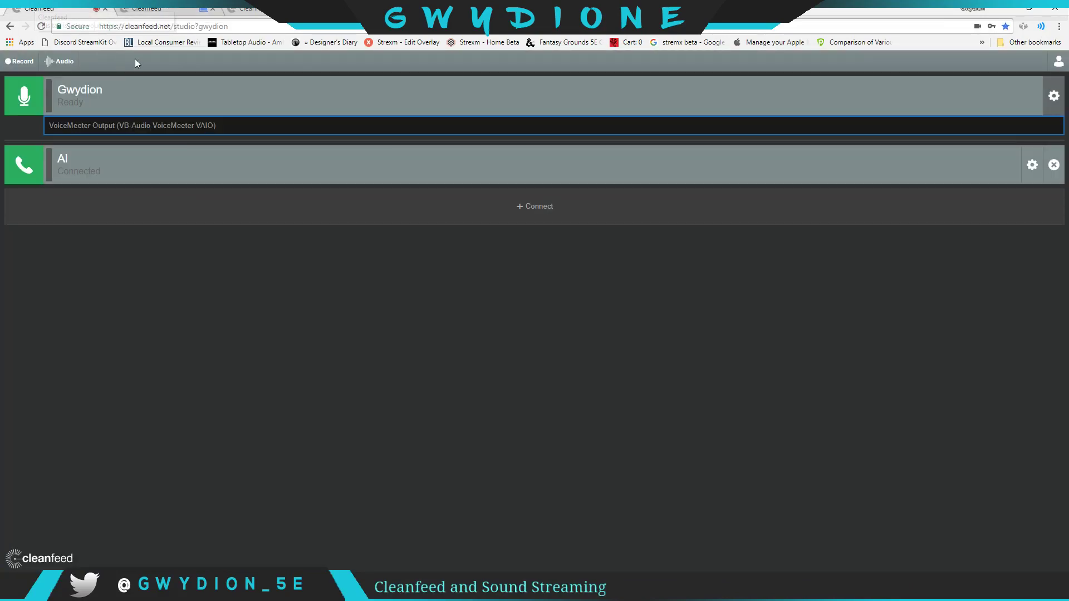
{"action": "left_click", "coordinate": [664, 119]}
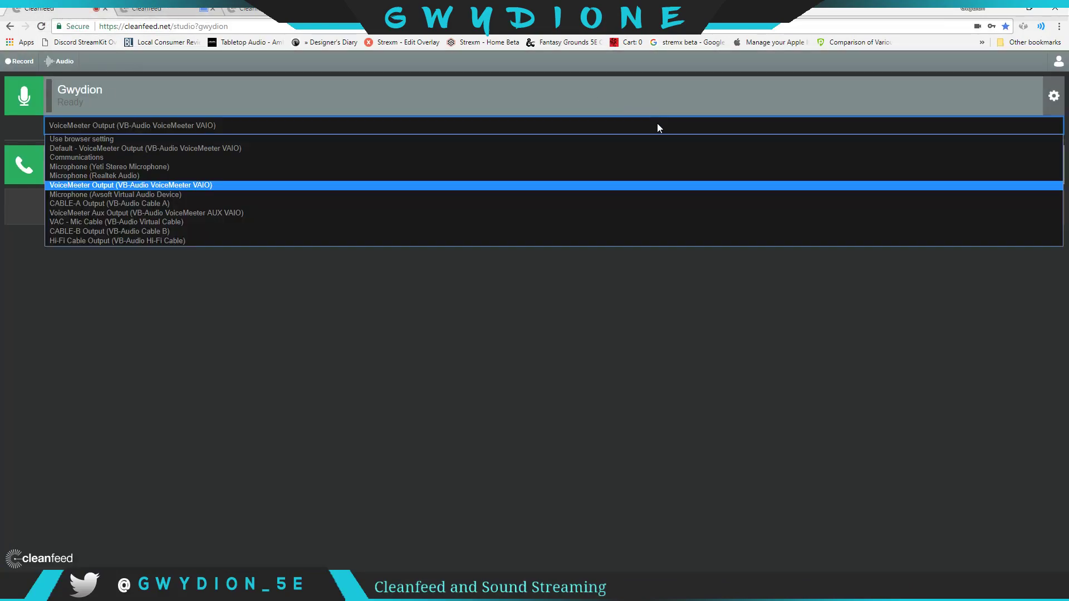
{"action": "left_click", "coordinate": [657, 122]}
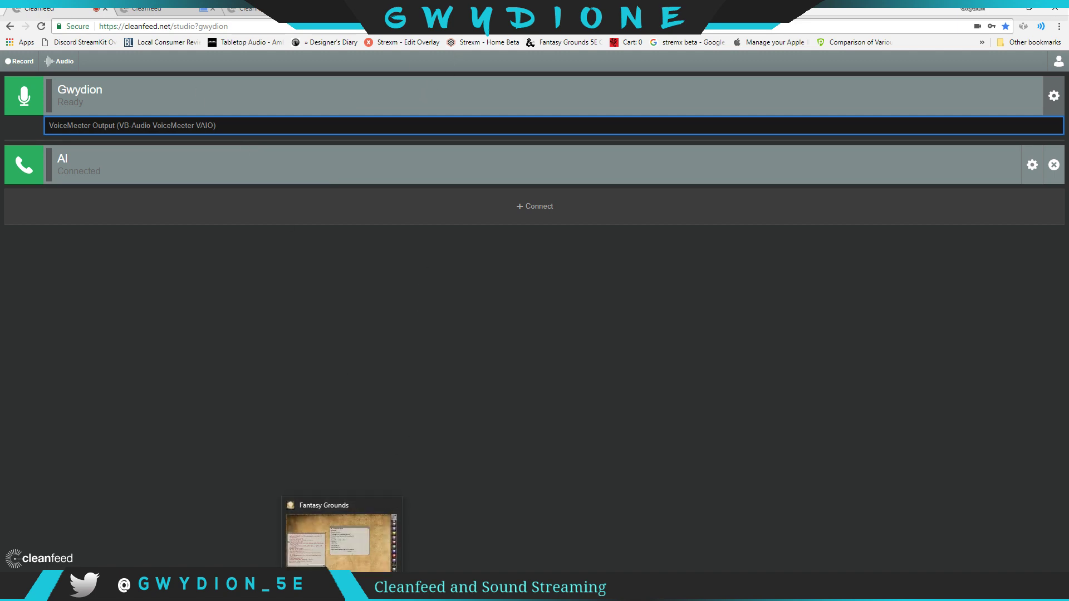
{"action": "left_click", "coordinate": [379, 541]}
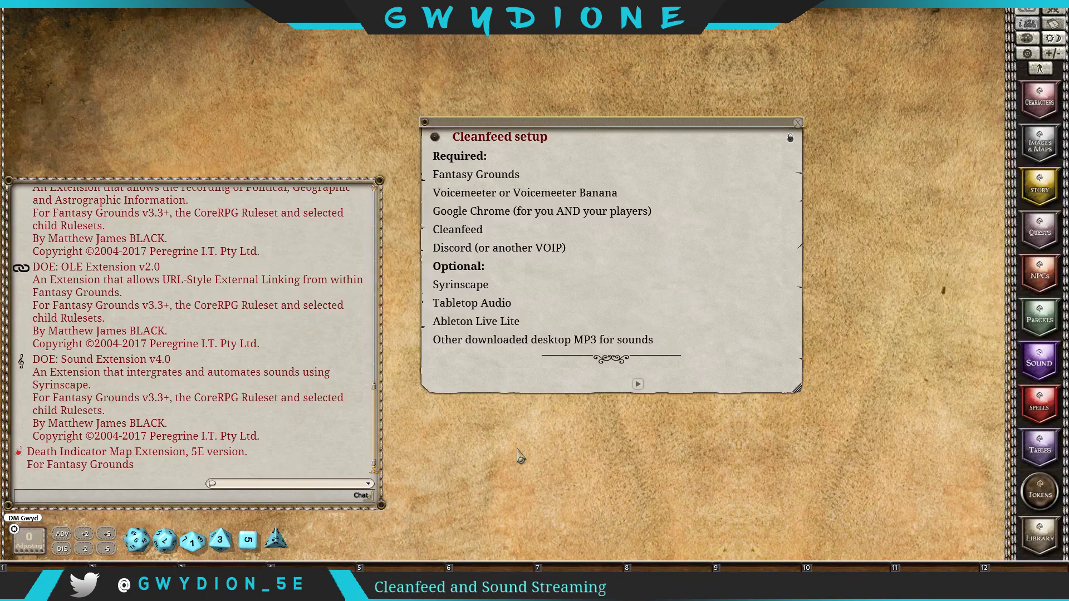